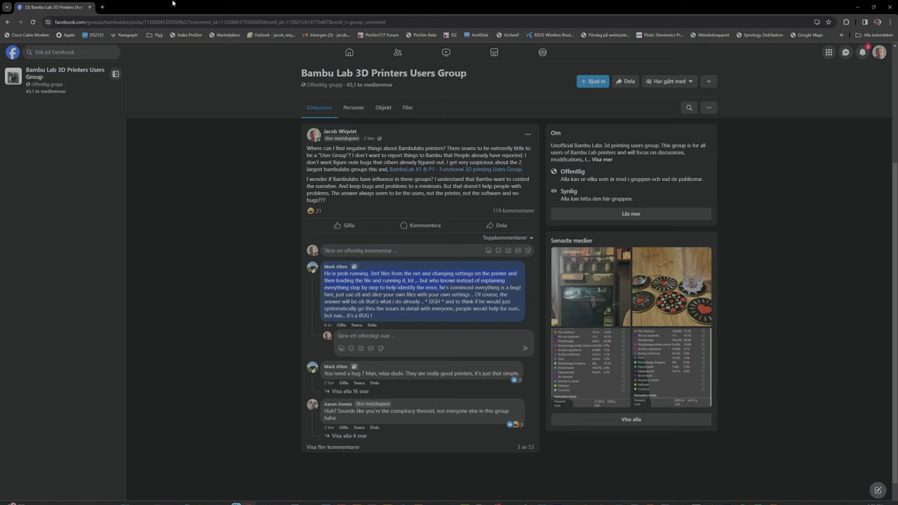
Step: Open YouTube in a new browser tab and open the own channel's video "Extremely angry about Bambulabs P1S AMS not saving filament."
left_click(103, 7)
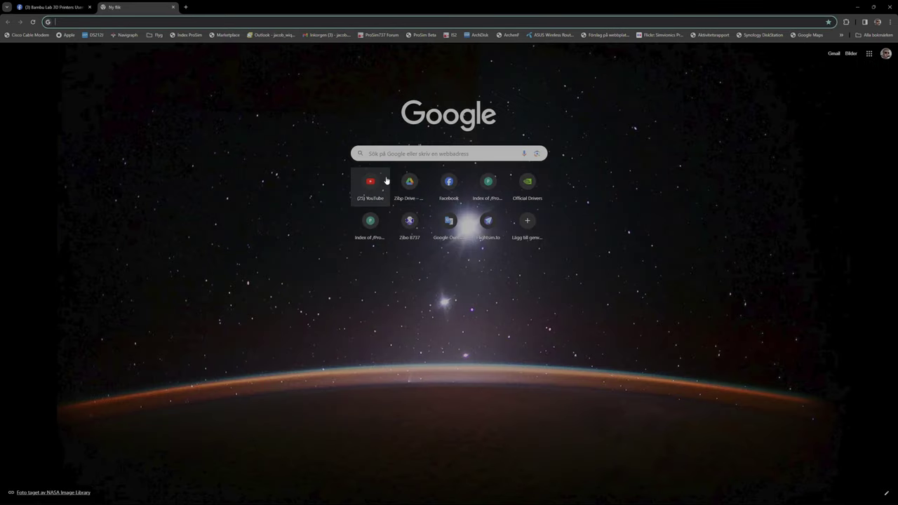
left_click(379, 183)
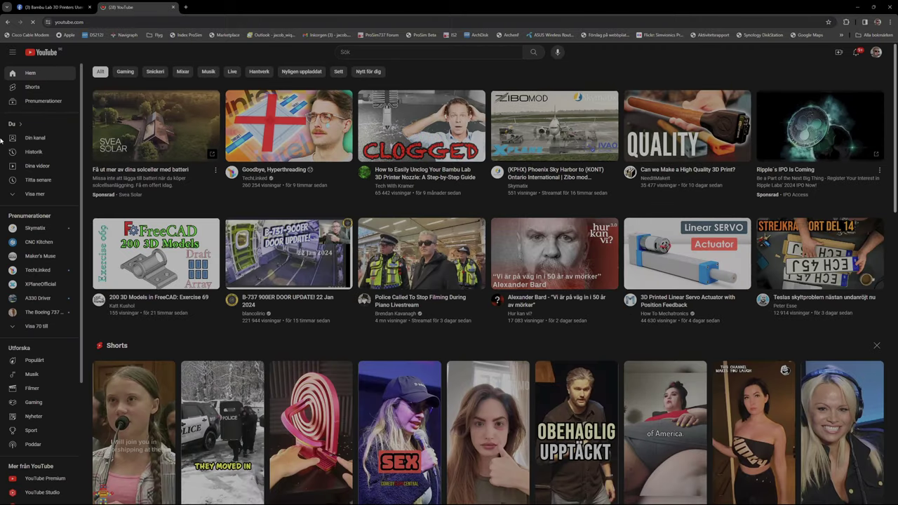
left_click(33, 138)
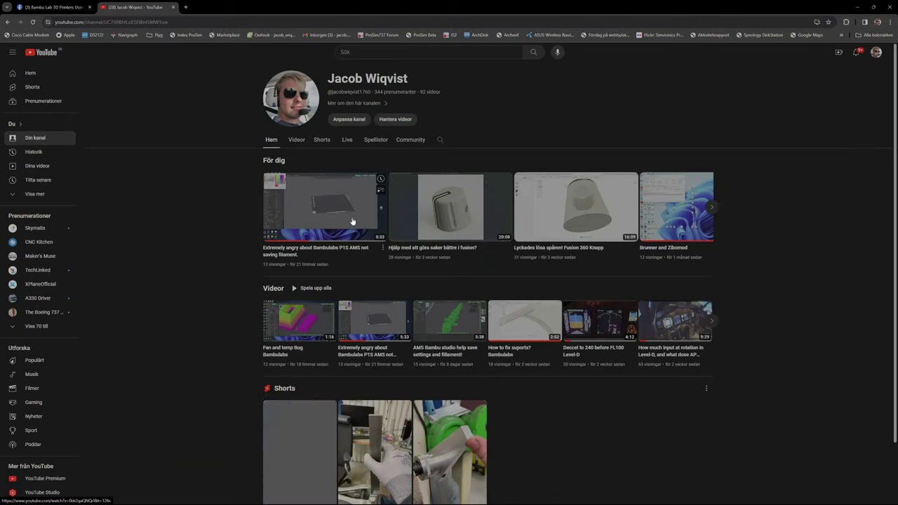
left_click(320, 212)
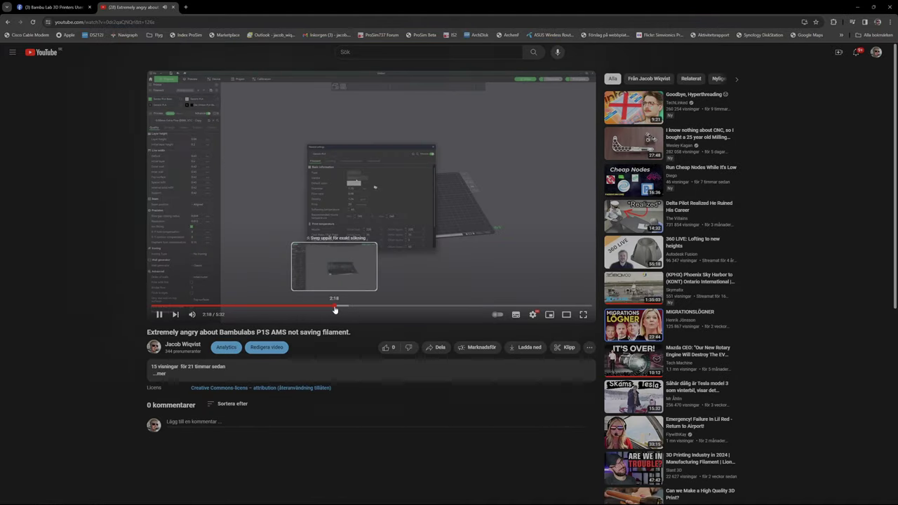
Step: Skim back and forth through the AMS filament video in full-screen view and pause it near the end at 5:27
left_click(355, 307)
left_click(459, 308)
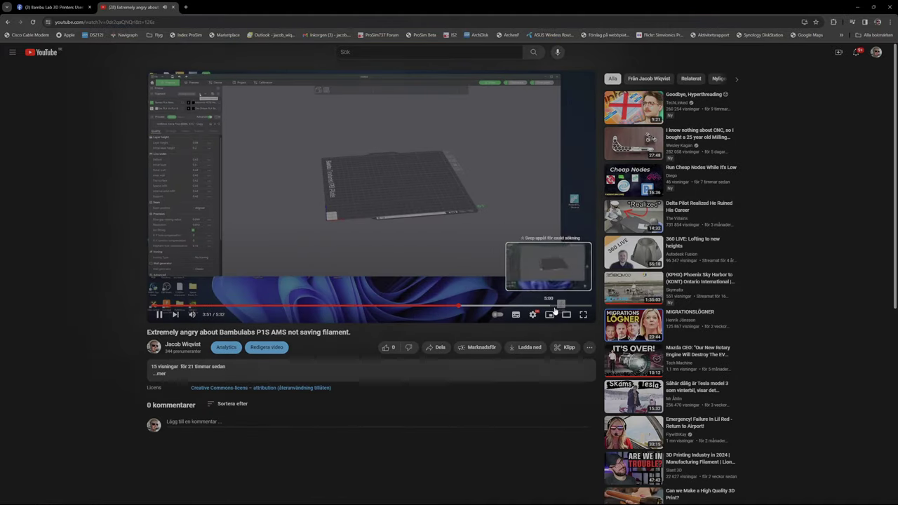
left_click(583, 315)
left_click(694, 485)
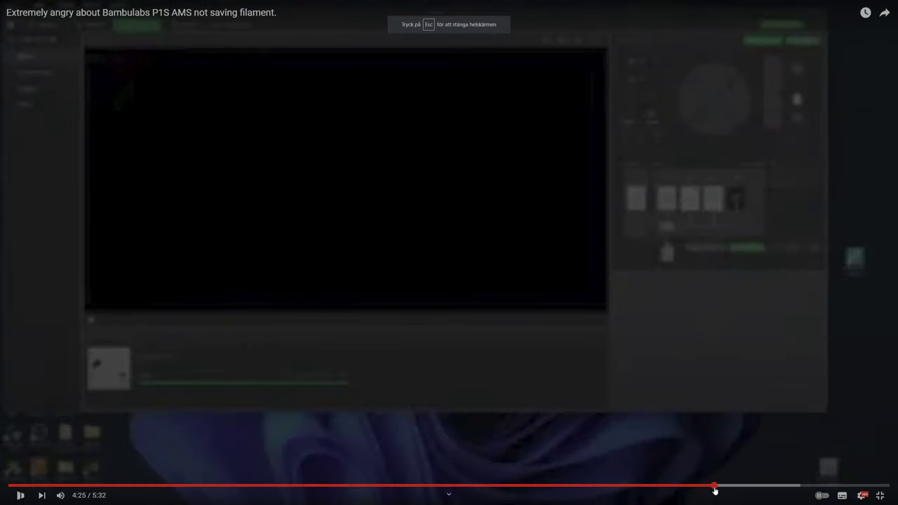
left_click(740, 486)
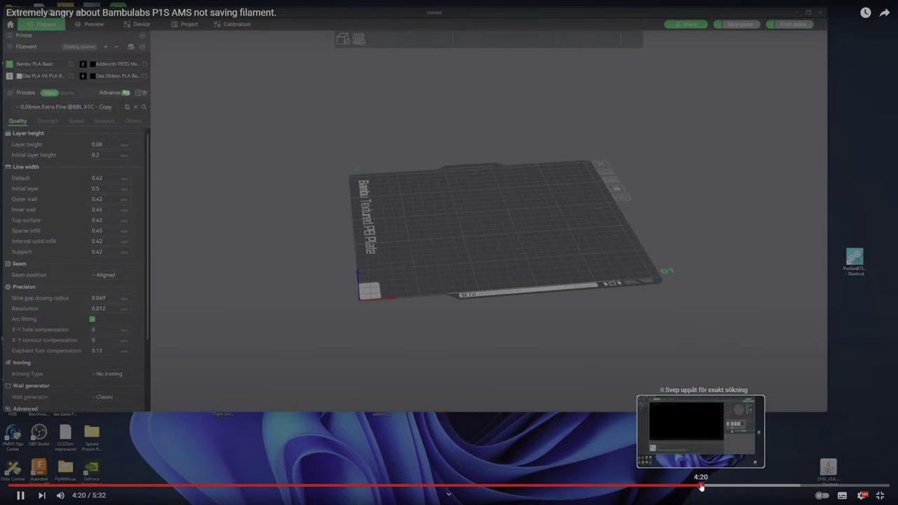
left_click_drag(702, 486, 300, 489)
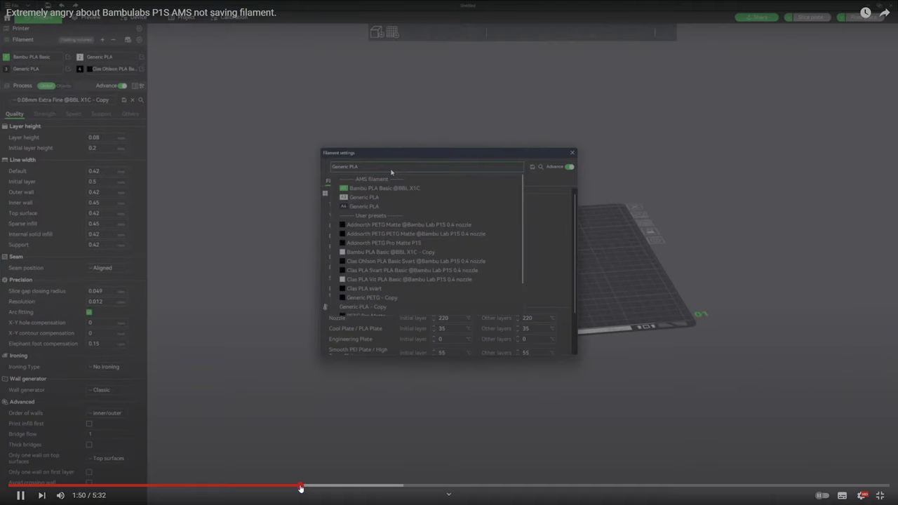
left_click_drag(212, 484, 114, 485)
left_click_drag(449, 487, 805, 487)
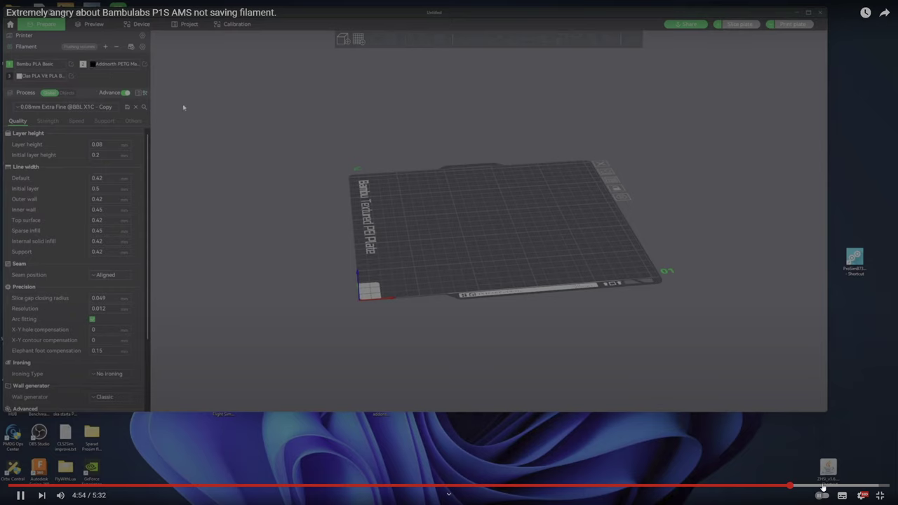
left_click(860, 487)
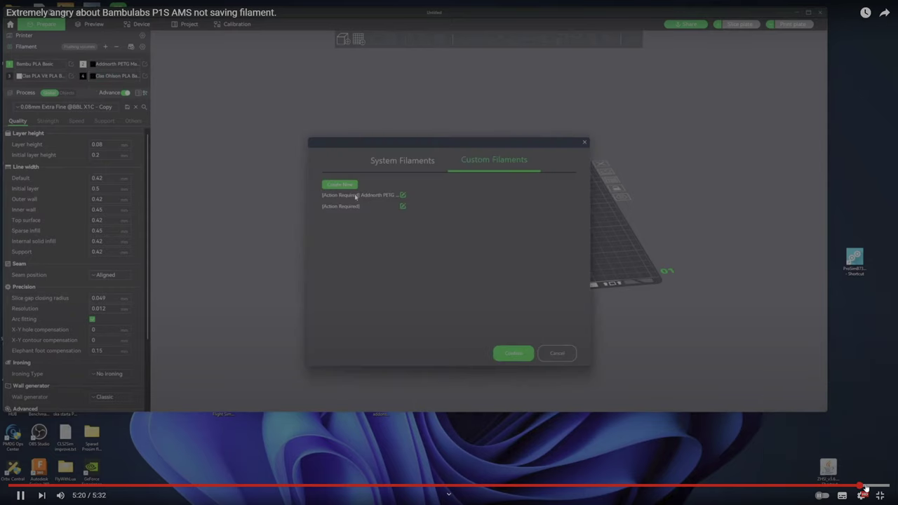
left_click(873, 487)
left_click(830, 226)
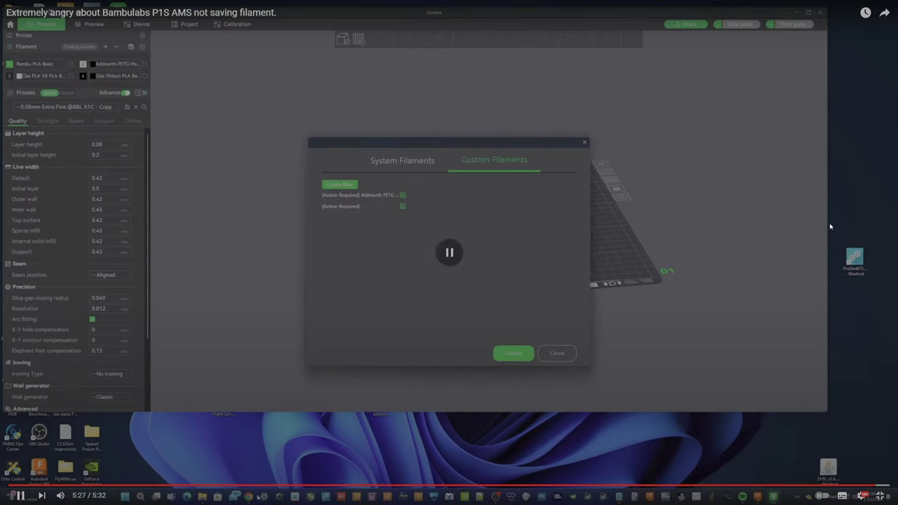
Step: Return to the channel page, play the video "Fan and temp Bug Bambulabs" in full-screen view and pause it at 0:04
left_click(880, 495)
left_click(8, 22)
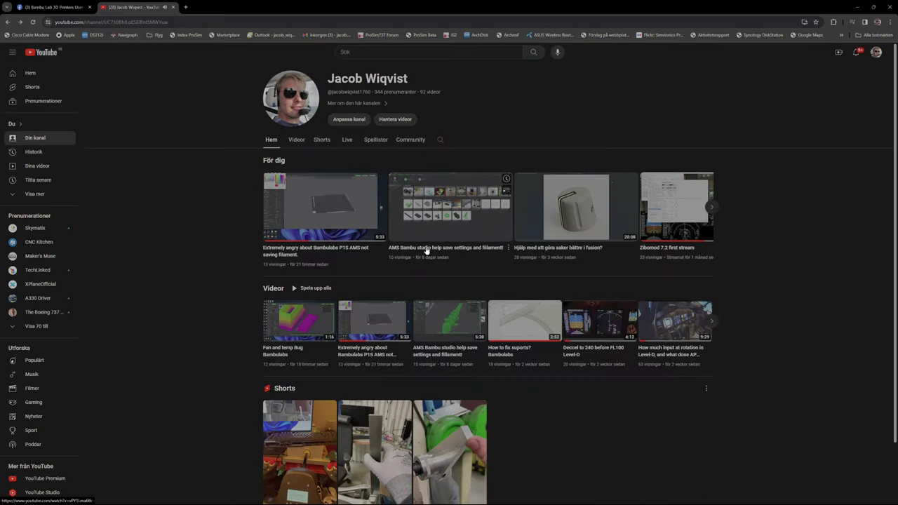
left_click(296, 317)
left_click(584, 315)
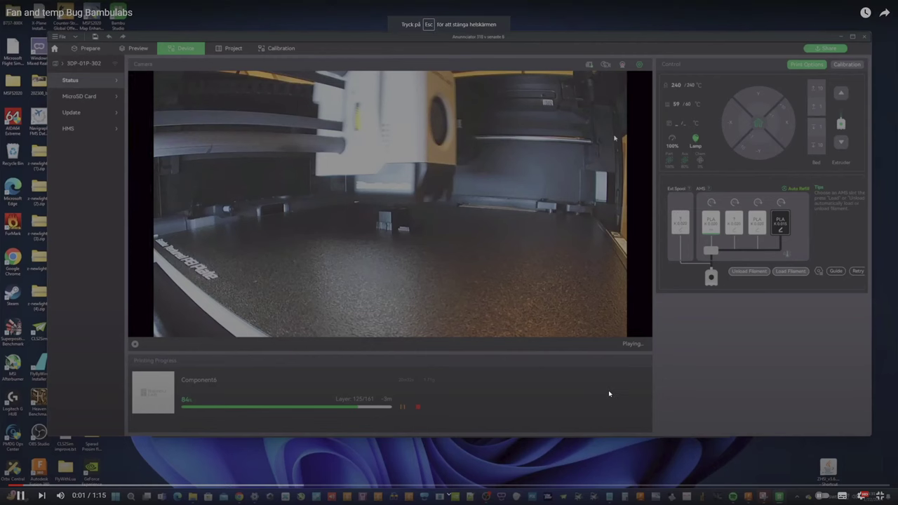
left_click(708, 172)
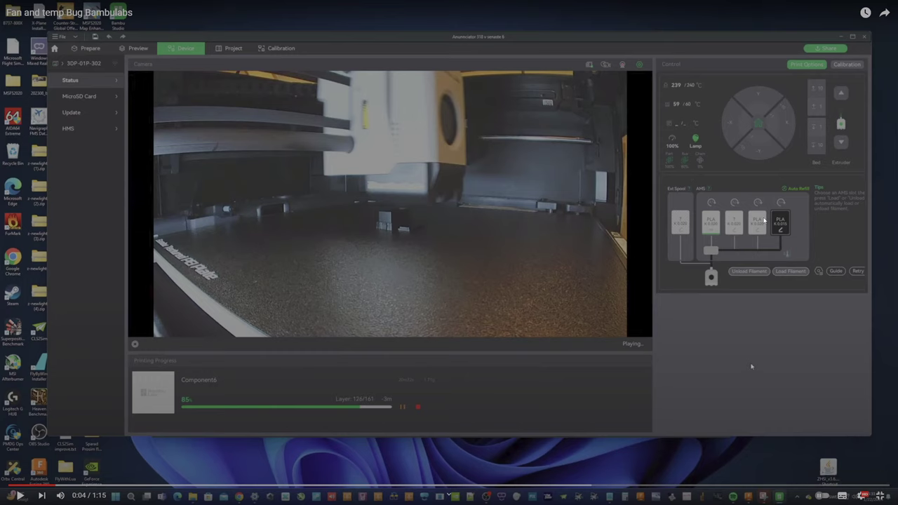
Step: Leave the full-screen video, minimize the browser and switch to Autodesk Fusion 360
left_click(882, 496)
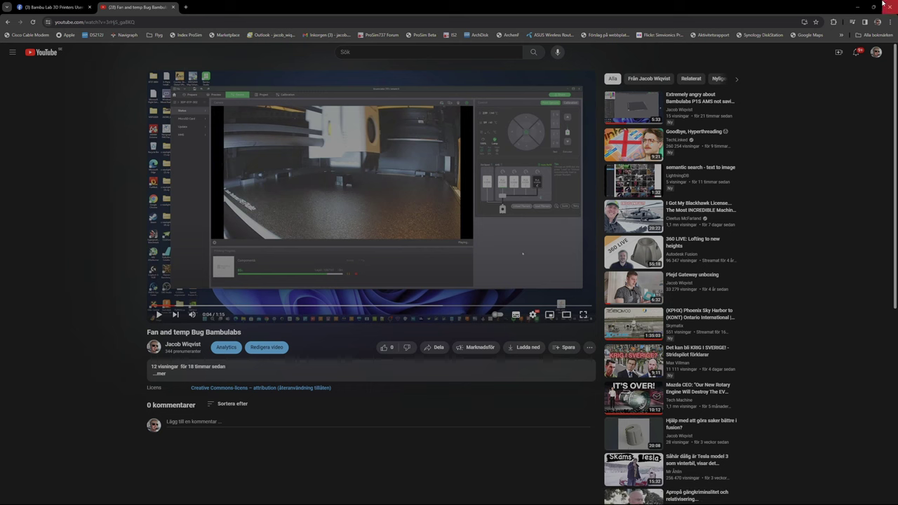
left_click(860, 6)
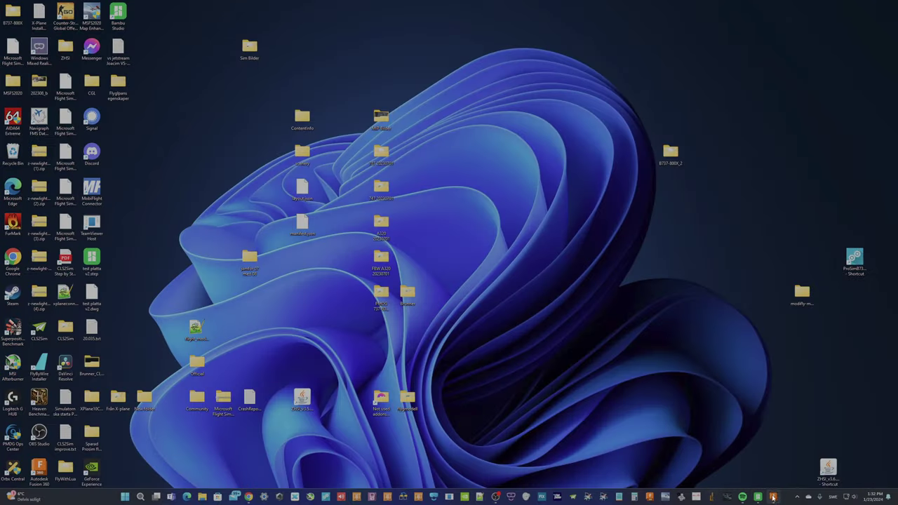
left_click(773, 497)
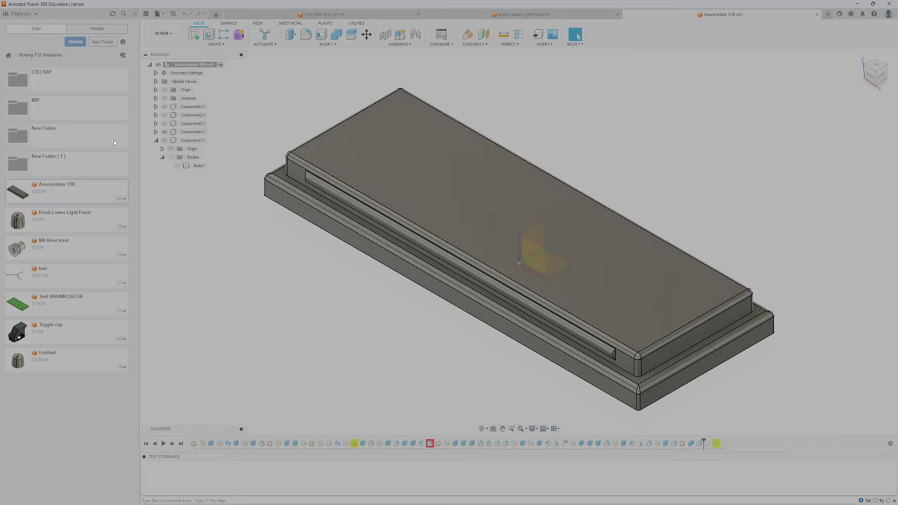
Step: Show Component7 in the annunciator design and examine the housing's rim and hollow interior from several angles
left_click(166, 141)
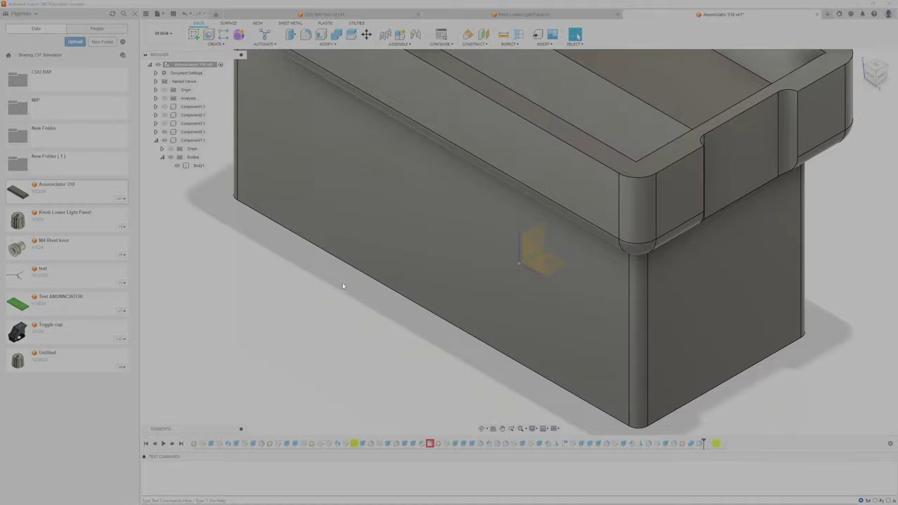
scroll(371, 251, "down", 5)
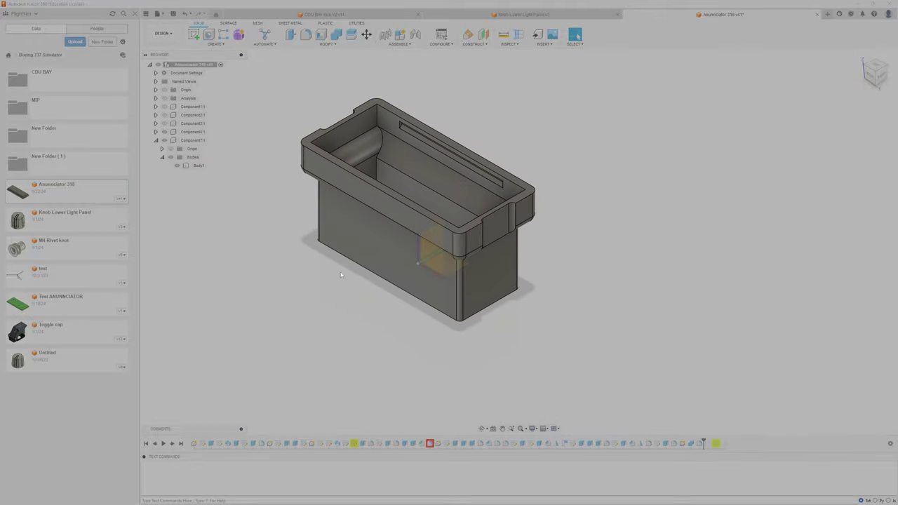
middle_click_drag(328, 258, 461, 249)
middle_click_drag(523, 273, 595, 172, "shift")
left_click_drag(595, 172, 643, 140)
middle_click_drag(643, 140, 643, 167, "shift")
scroll(415, 198, "down", 2)
scroll(416, 198, "up", 4)
middle_click_drag(421, 229, 519, 246)
middle_click_drag(388, 210, 336, 235)
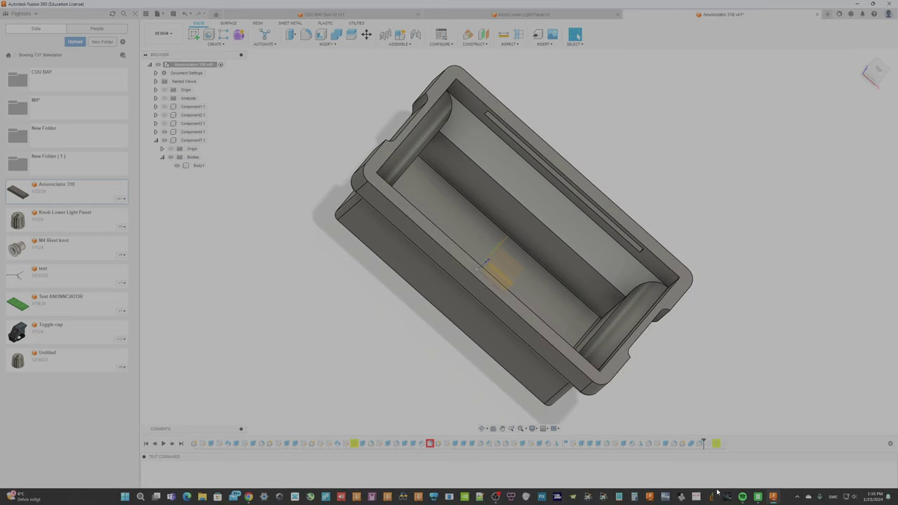
Step: Switch to Bambu Studio, select the default line width value, and open the calculator beside the process settings
left_click(758, 496)
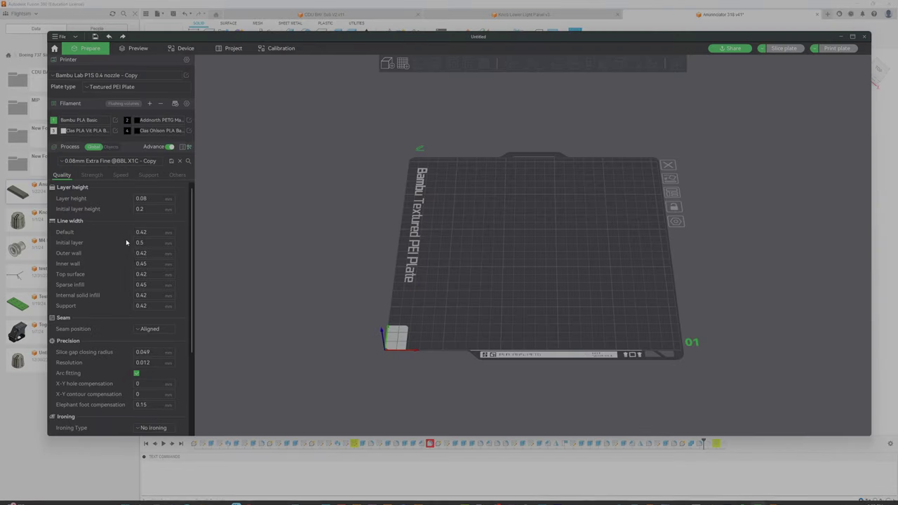
left_click(149, 233)
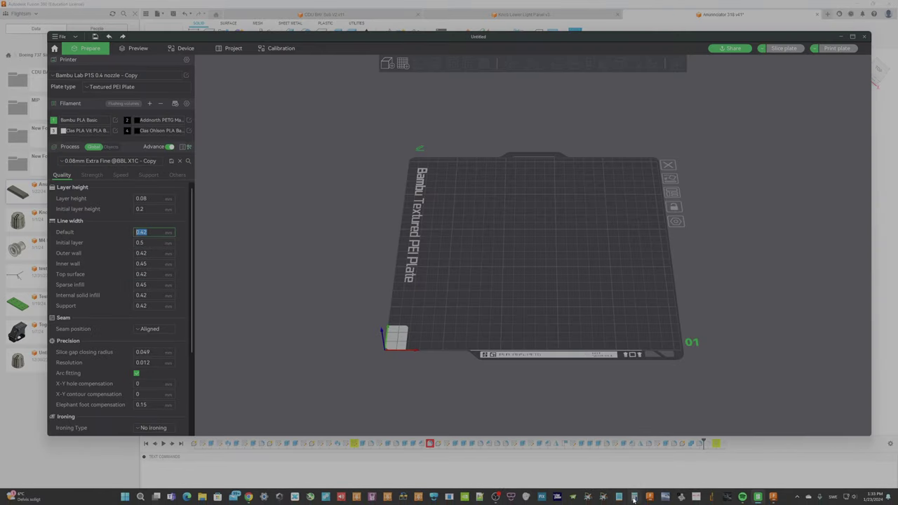
left_click(634, 498)
key("XF86Calculator")
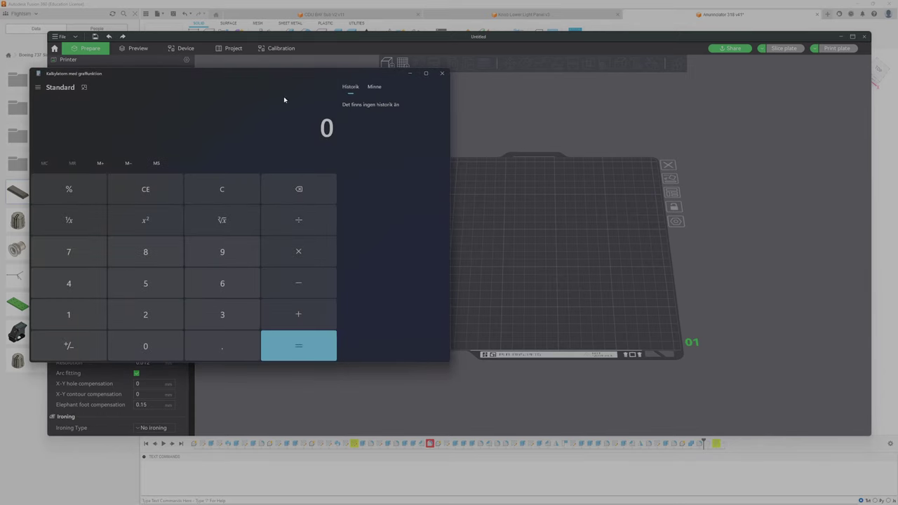
left_click_drag(127, 73, 421, 80)
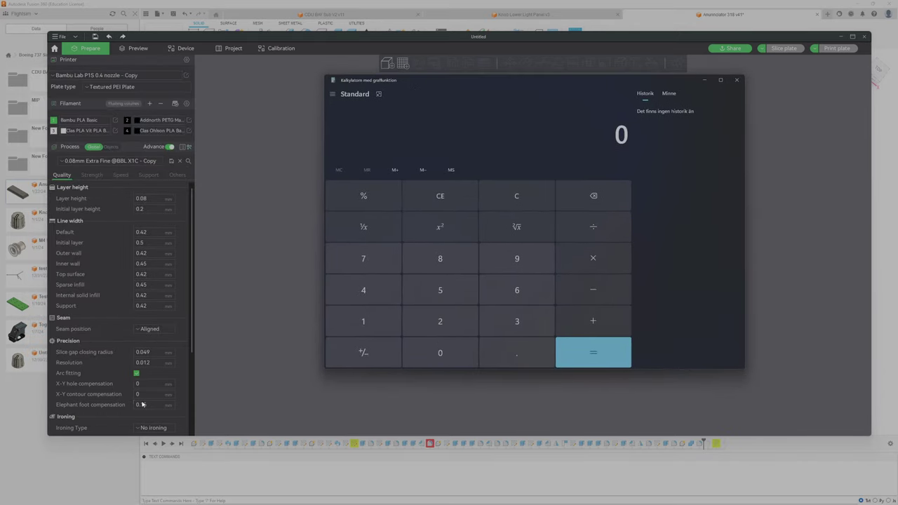
Step: Examine the elephant foot compensation and the outer wall and initial layer line widths in the quality settings
left_click(149, 405)
left_click(140, 405)
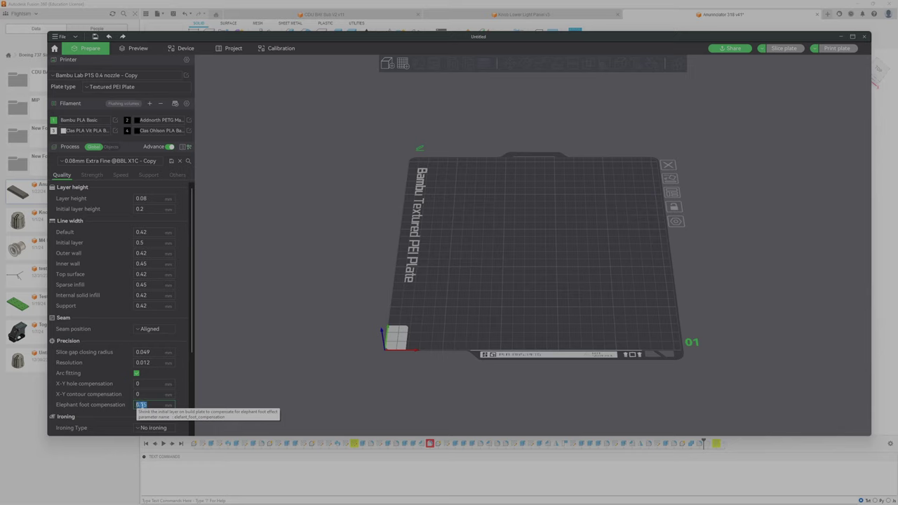
left_click(149, 252)
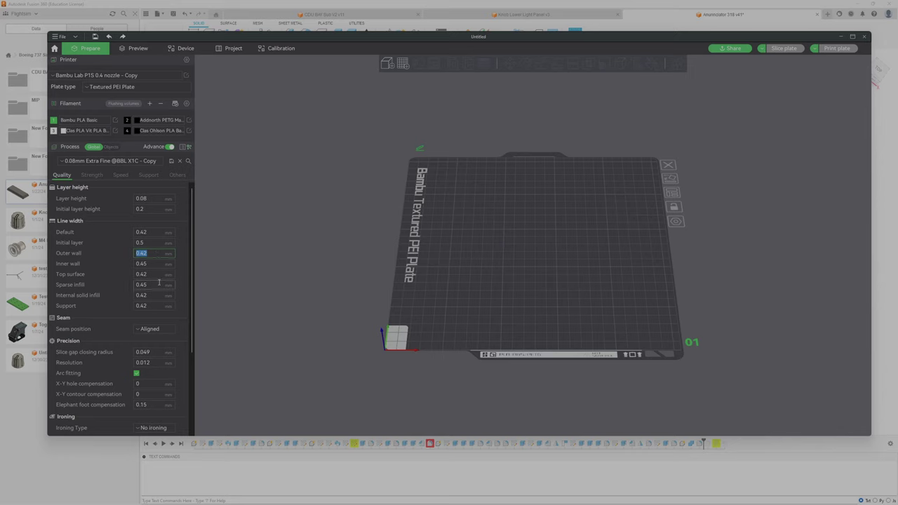
left_click(152, 242)
left_click(57, 49)
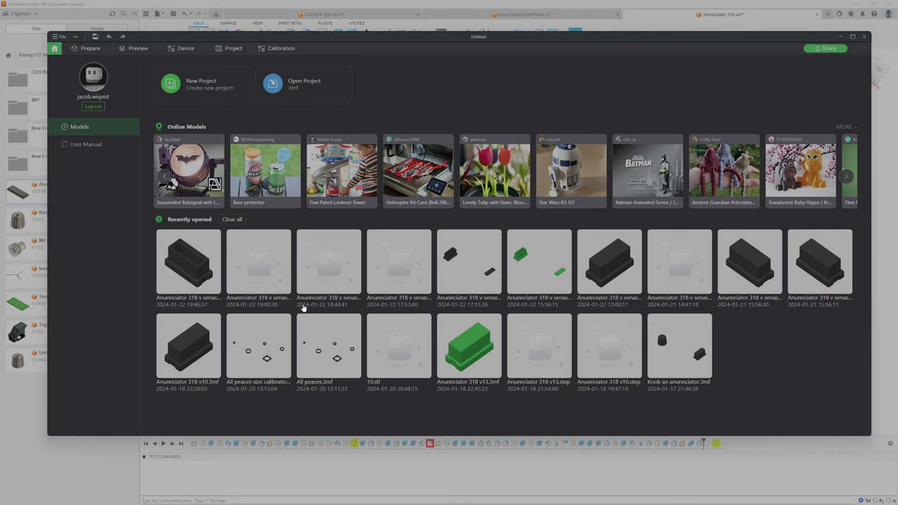
left_click(544, 262)
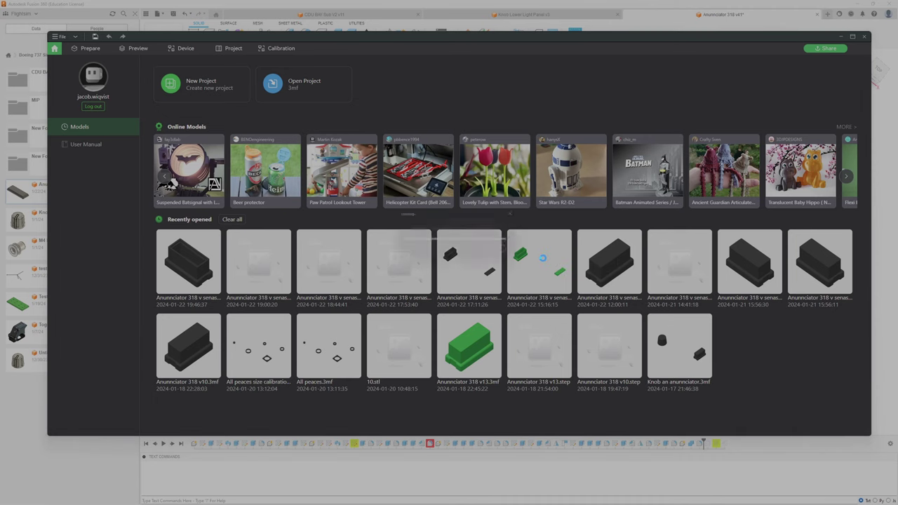
left_click(569, 265)
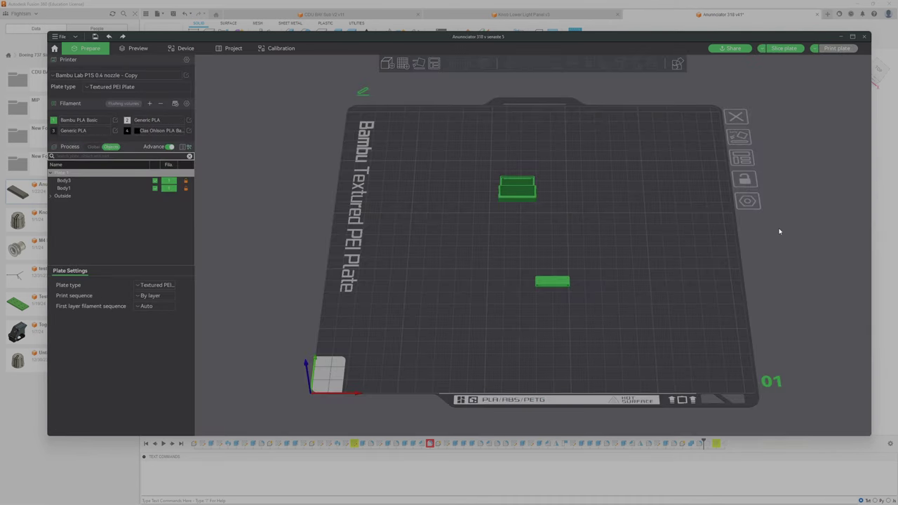
scroll(518, 209, "down", 3)
scroll(520, 206, "up", 5)
mouse_move(520, 205)
left_mouse_down()
mouse_move(525, 220)
mouse_move(515, 210)
left_mouse_up()
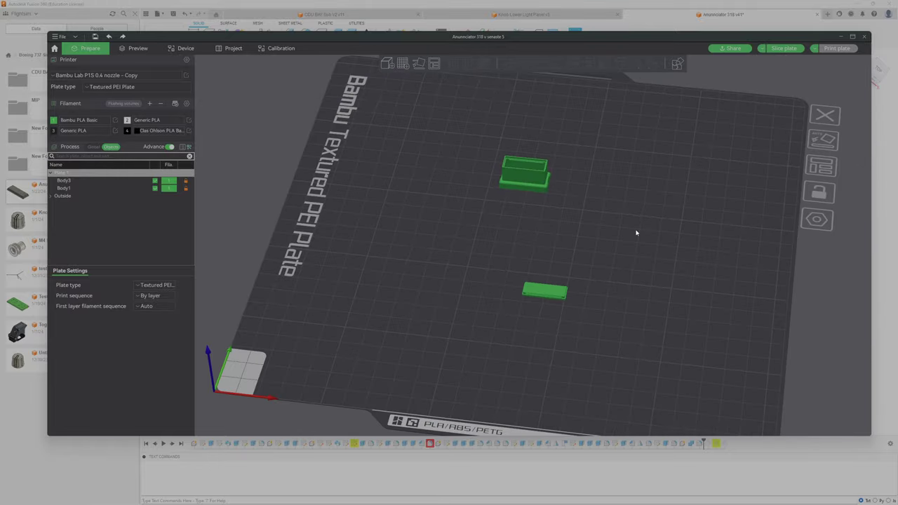
mouse_move(637, 233)
left_mouse_down()
mouse_move(621, 231)
mouse_move(641, 238)
left_mouse_up()
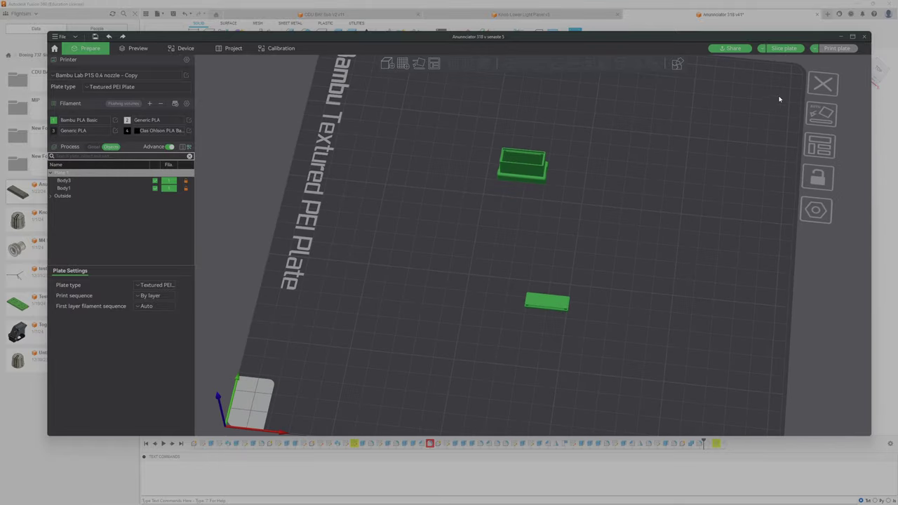
Step: Slice the plate and reduce the preview to the first layer to inspect the housing's outline up close
left_click(784, 48)
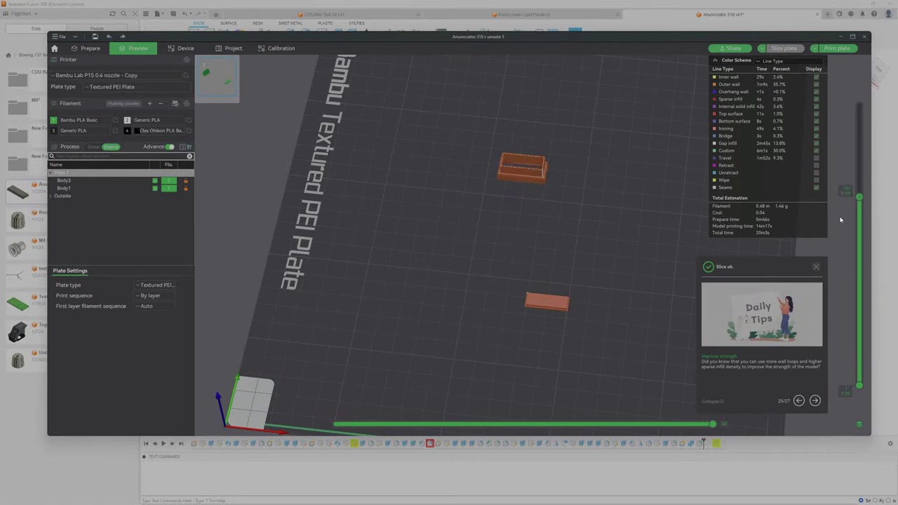
left_click_drag(858, 182, 858, 384)
scroll(495, 132, "up", 10)
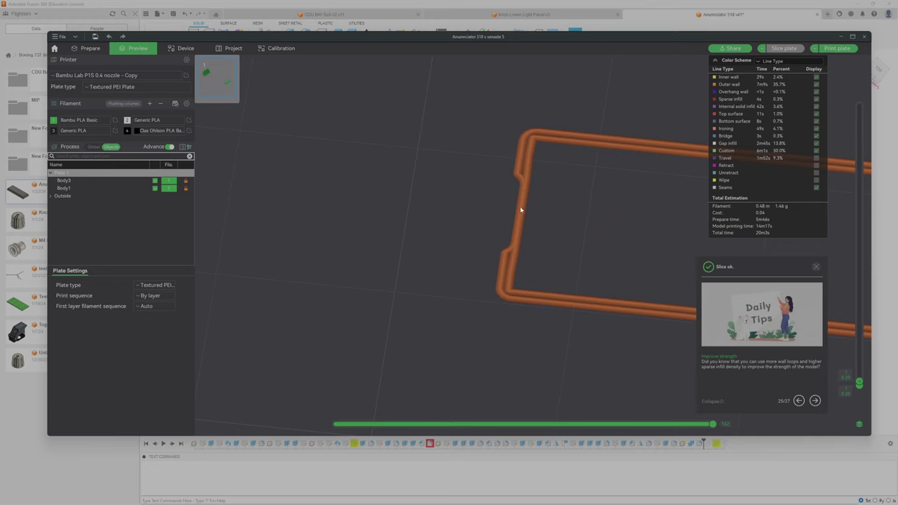
scroll(520, 210, "down", 5)
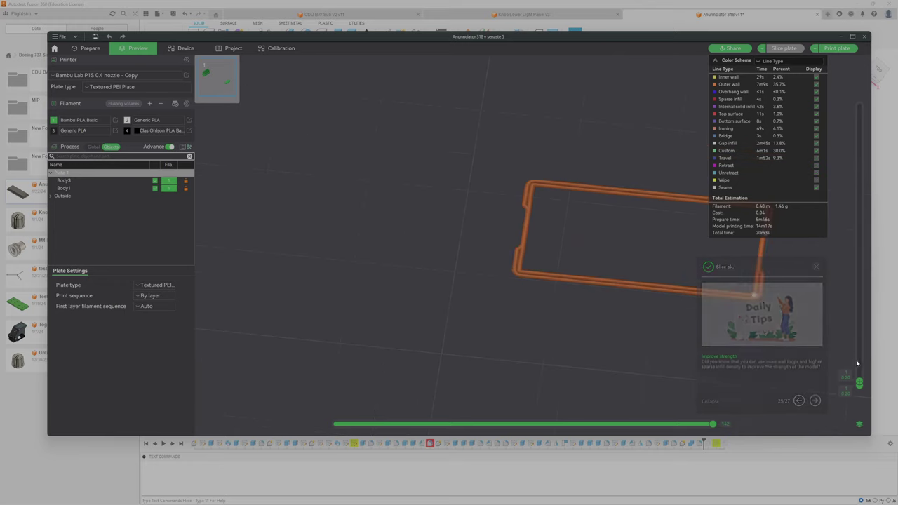
Step: Raise the layer preview to a height of about 2.84 mm and inspect the housing's walls
left_click_drag(859, 382, 864, 322)
scroll(648, 242, "up", 3)
scroll(648, 243, "down", 8)
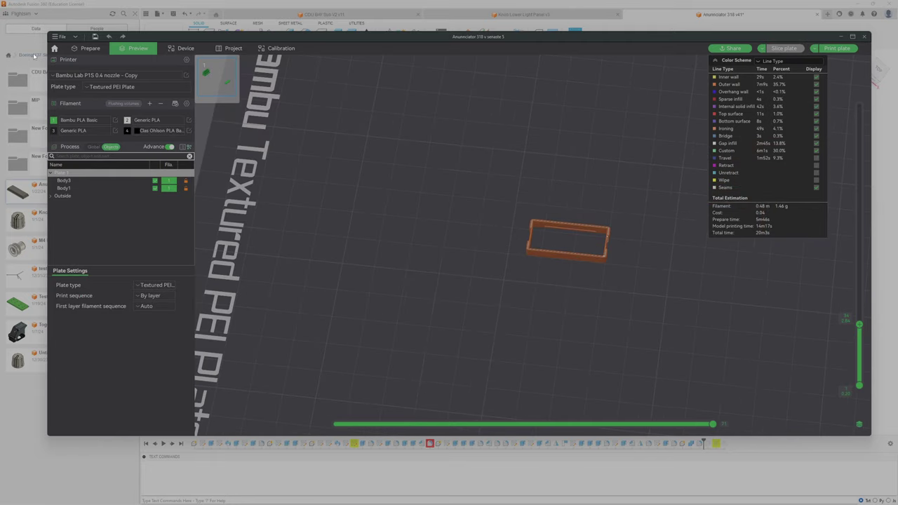
left_click(54, 49)
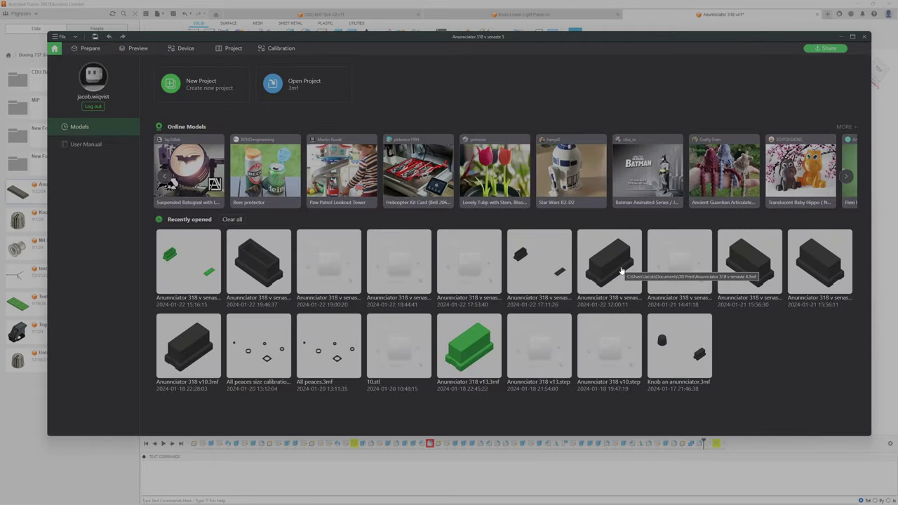
left_click(615, 283)
left_click(567, 272)
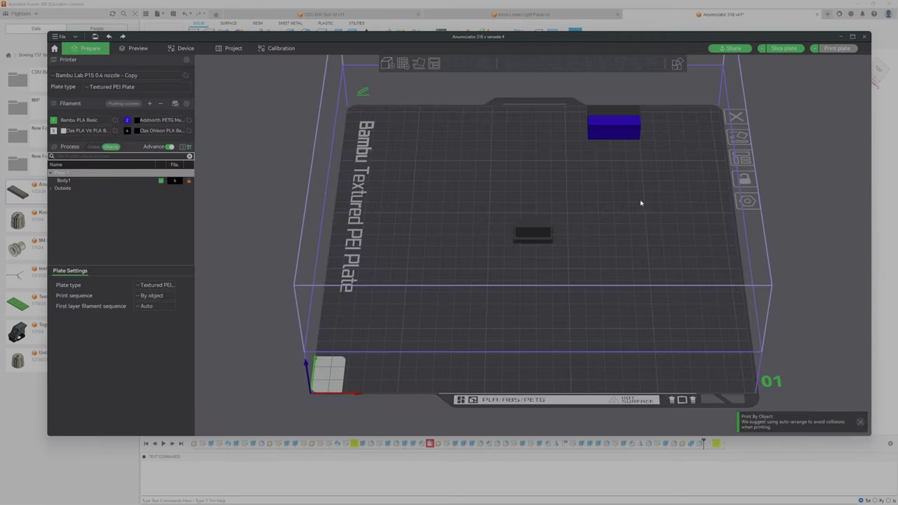
Step: Slice the plate and reduce the preview to the first layer to view the housing's base up close
left_click(786, 49)
left_click_drag(861, 324, 859, 380)
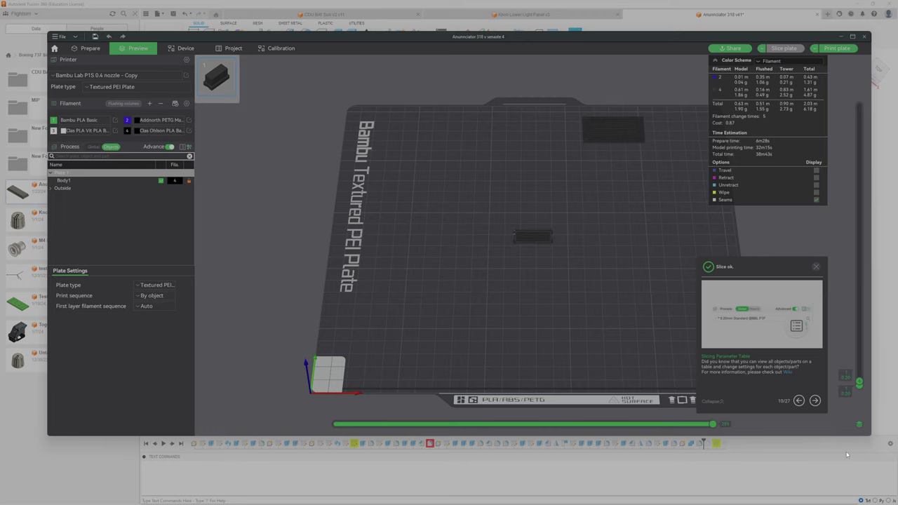
scroll(540, 261, "up", 5)
scroll(474, 208, "up", 2)
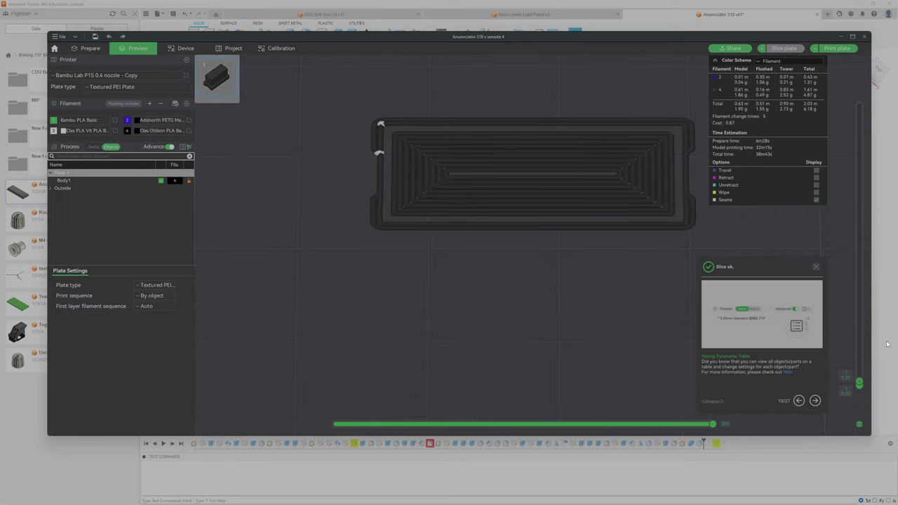
scroll(860, 382, "up", 8)
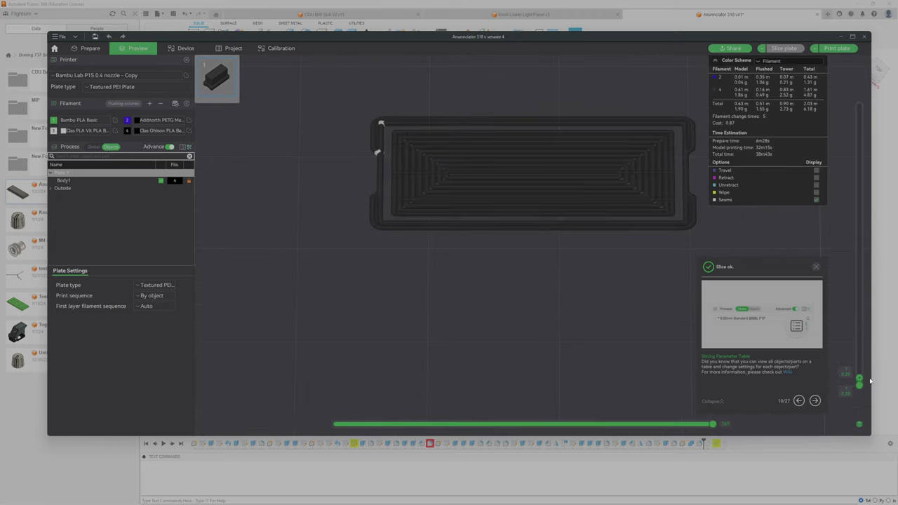
Step: Return the layer preview to the first layer at 0.20 mm and examine the housing's notched outline and seams
left_click_drag(859, 290, 861, 386)
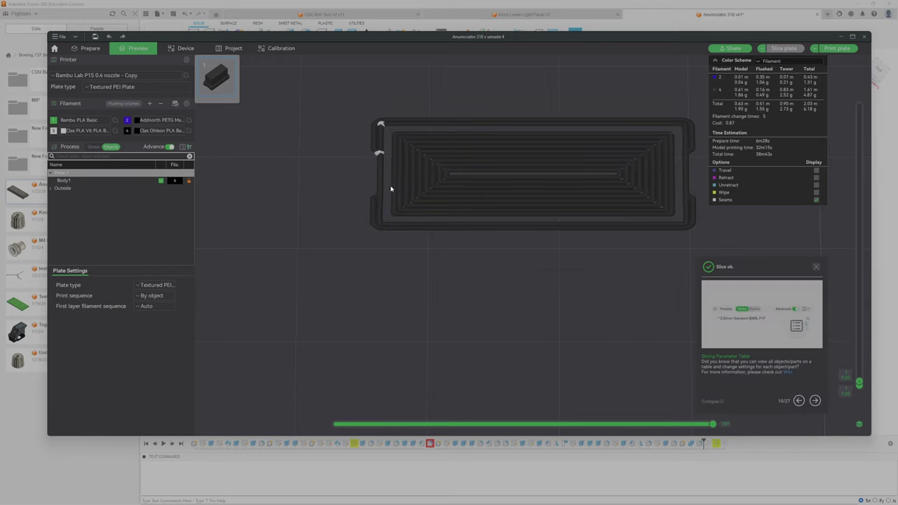
mouse_move(496, 262)
middle_mouse_down()
mouse_move(483, 275)
mouse_move(489, 261)
middle_mouse_up()
middle_click_drag(563, 275, 518, 287)
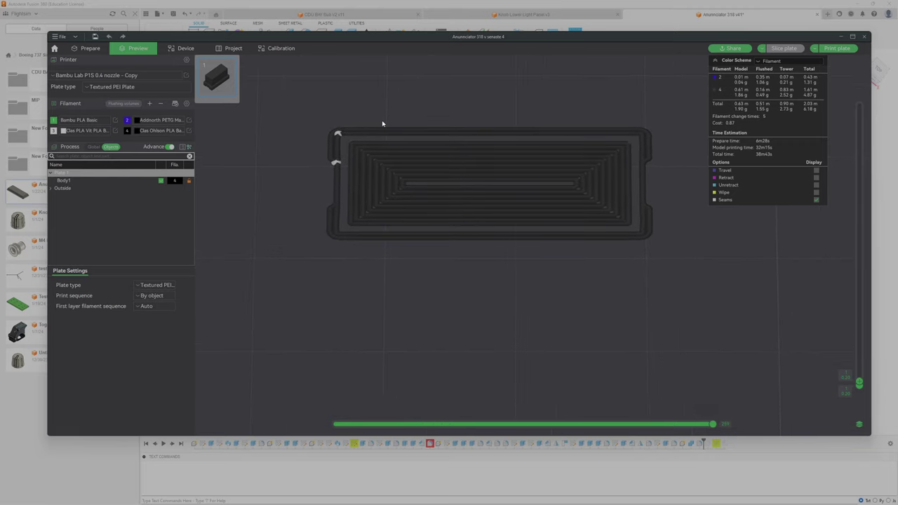
scroll(437, 223, "up", 2)
scroll(453, 214, "down", 4)
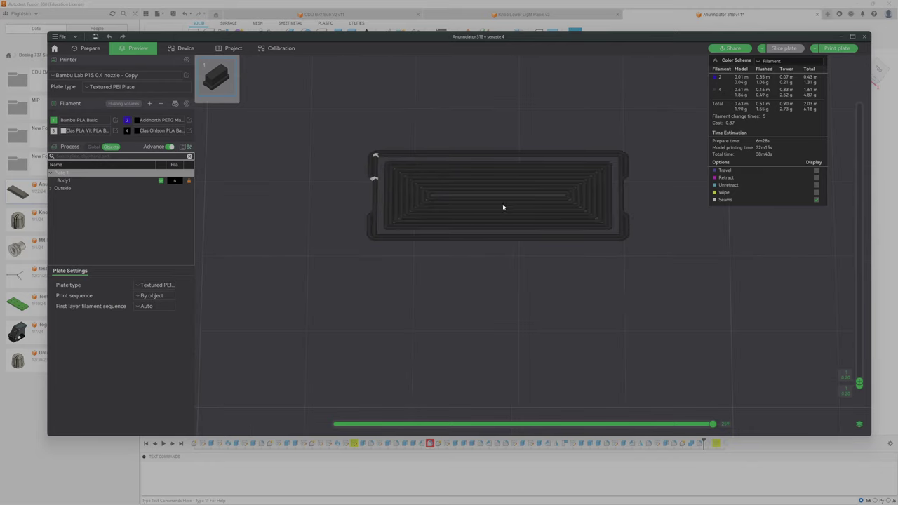
Step: Switch to Fusion 360 and show the Knob Lower Light Panel design in the Render workspace
left_click(883, 349)
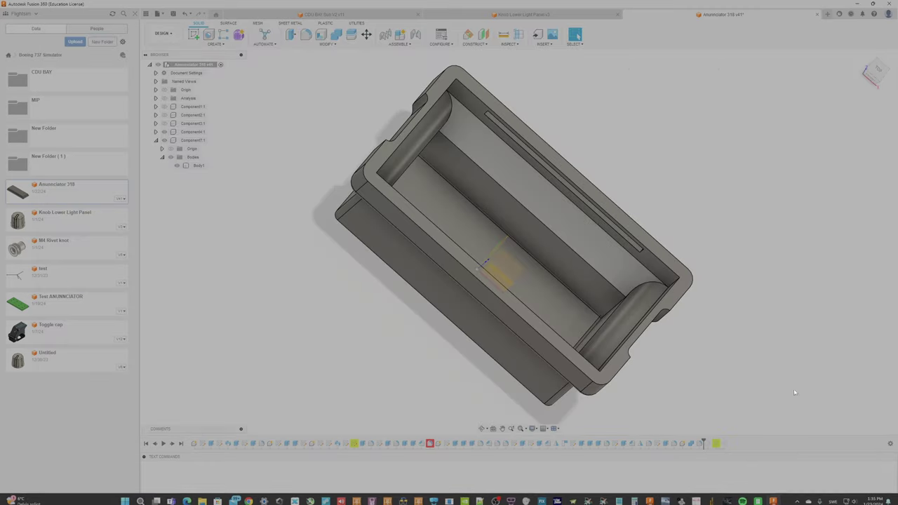
key("Escape")
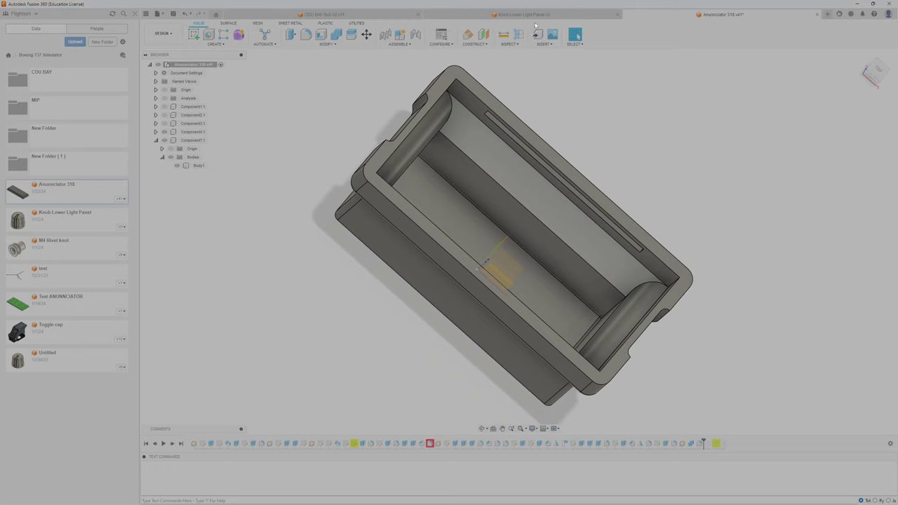
left_click(540, 15)
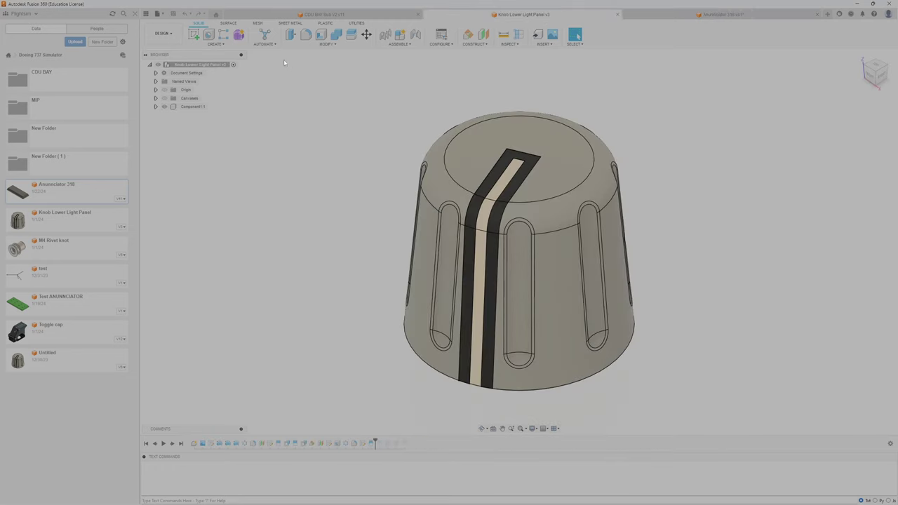
left_click(157, 14)
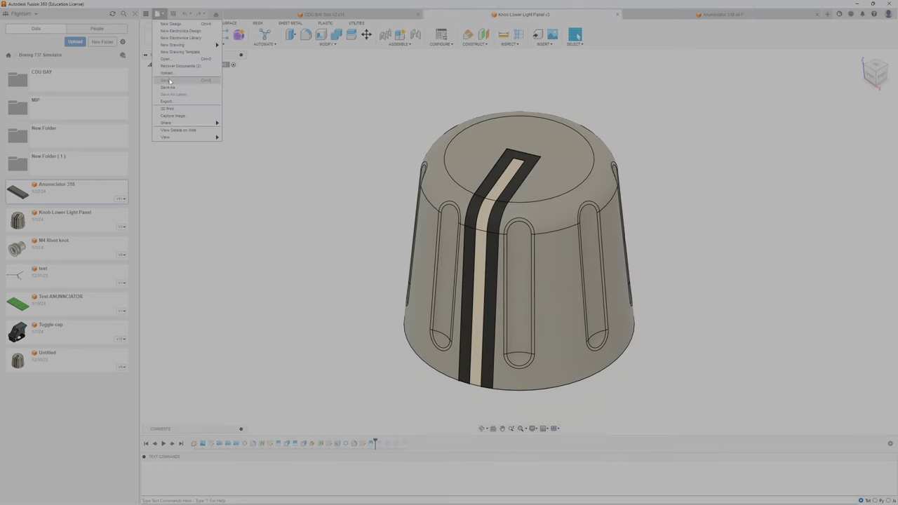
left_click(162, 33)
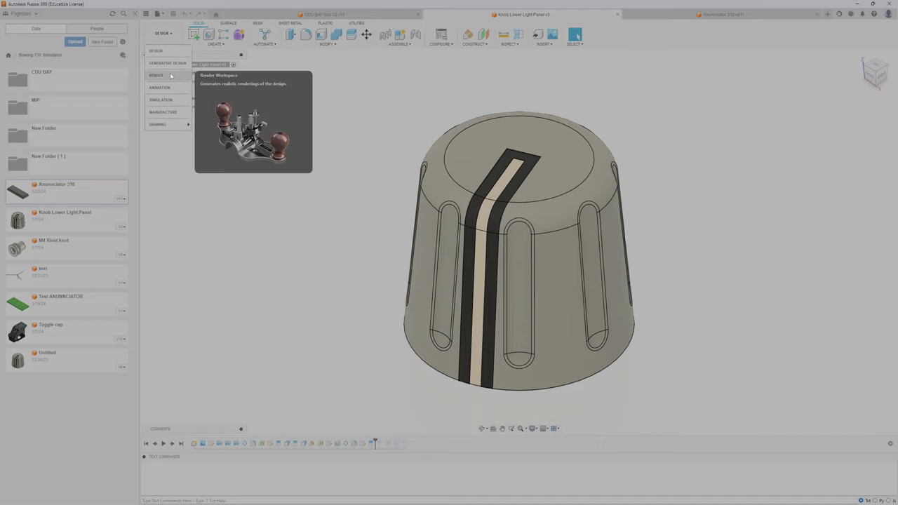
left_click(170, 75)
Step: View the knob from an angle and set the scene's environment brightness to 200 lx
middle_click_drag(680, 265, 623, 329)
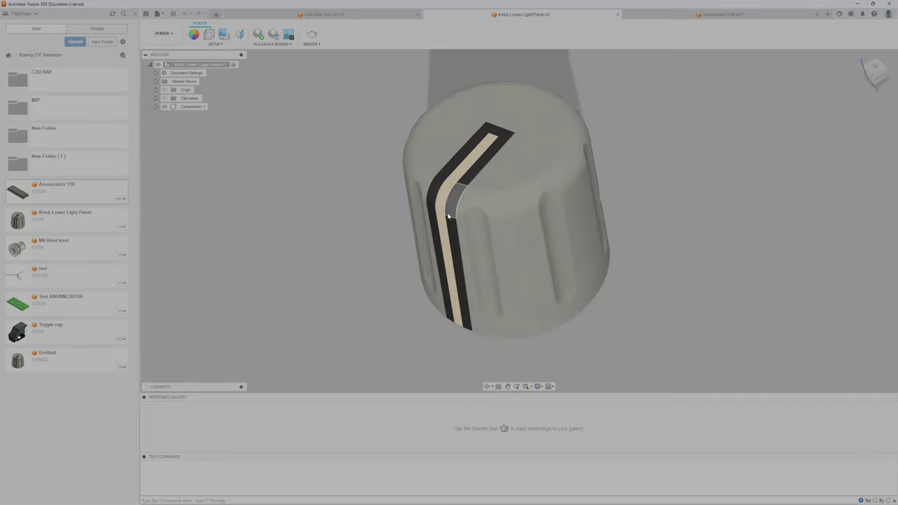
left_click(419, 247)
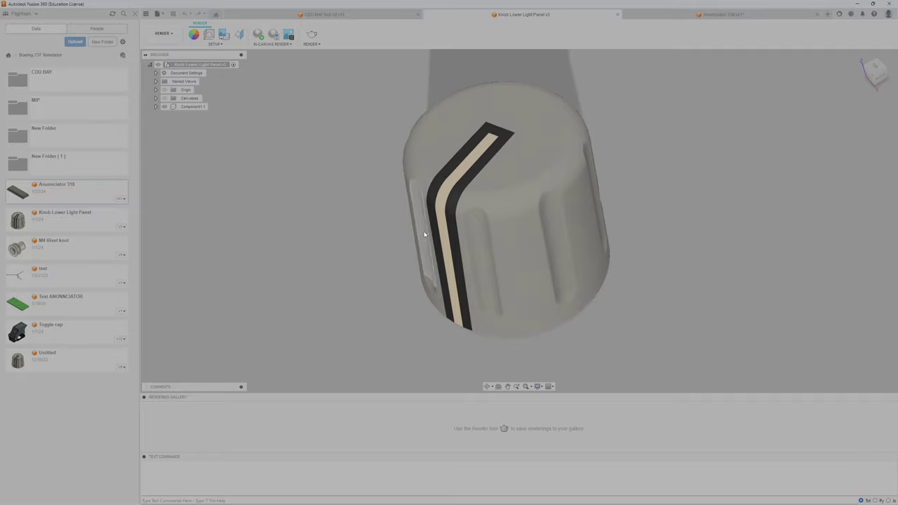
left_click(215, 35)
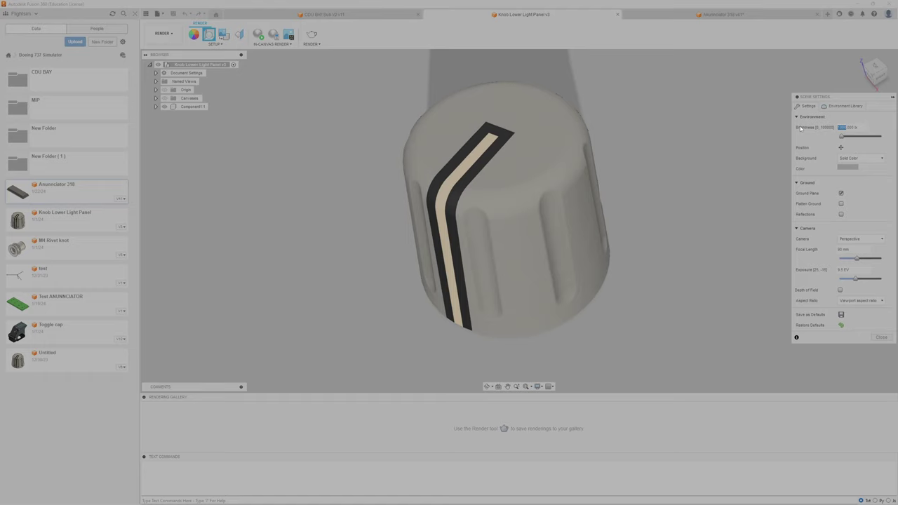
type("20")
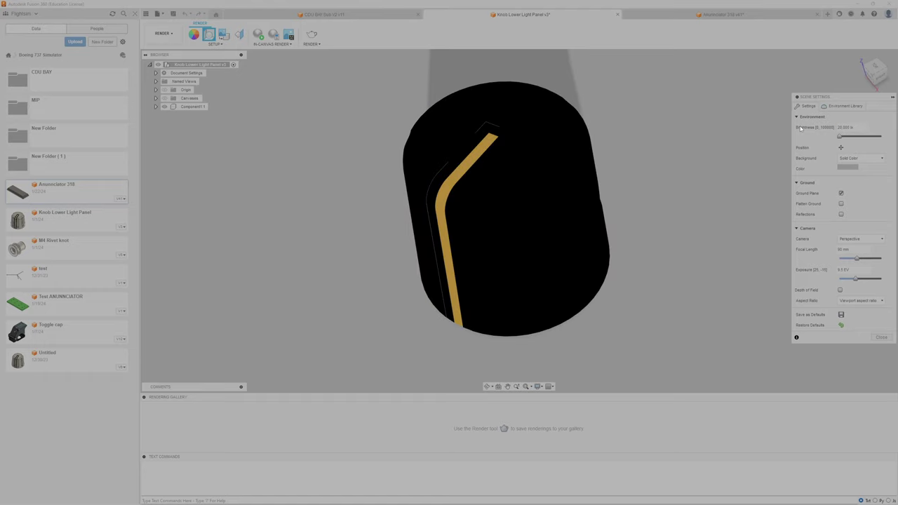
type("0")
scroll(676, 245, "down", 3)
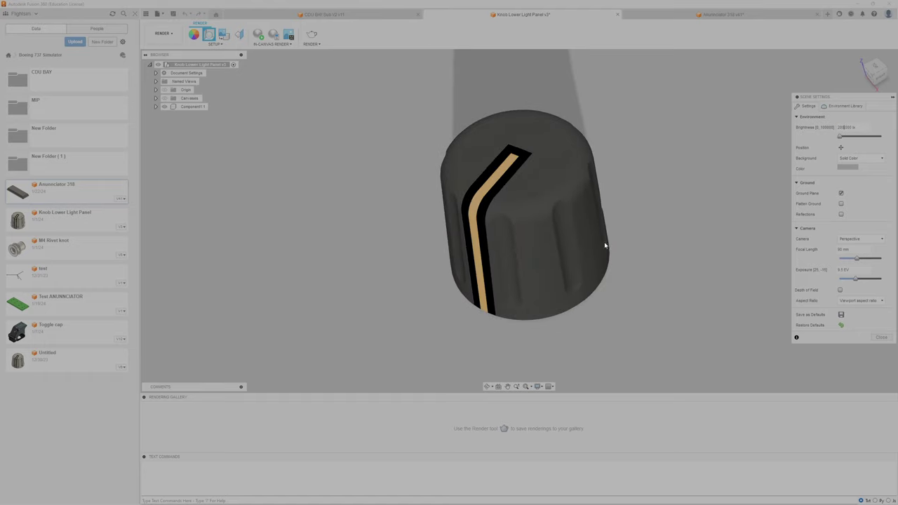
Step: Try the Photobooth and Sharp Highlights environments on the knob's scene, and settle on Soft Light
left_click(837, 107)
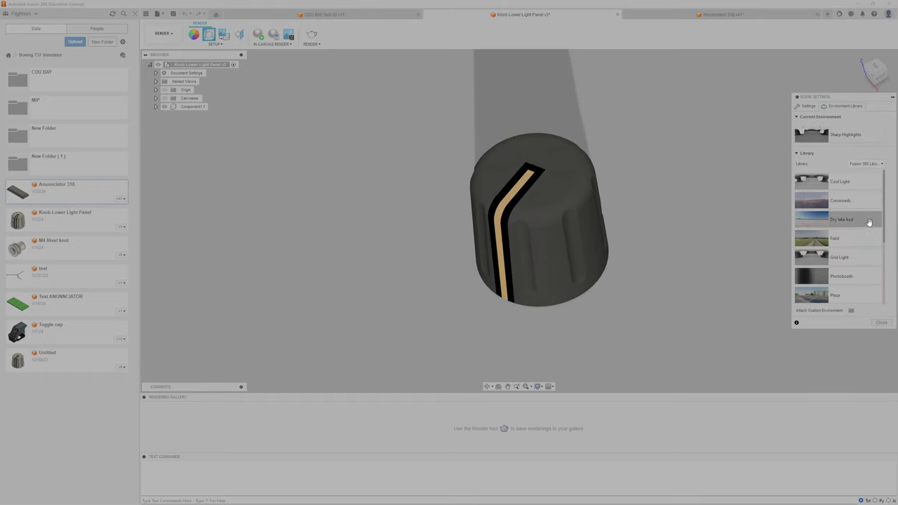
scroll(856, 210, "down", 1)
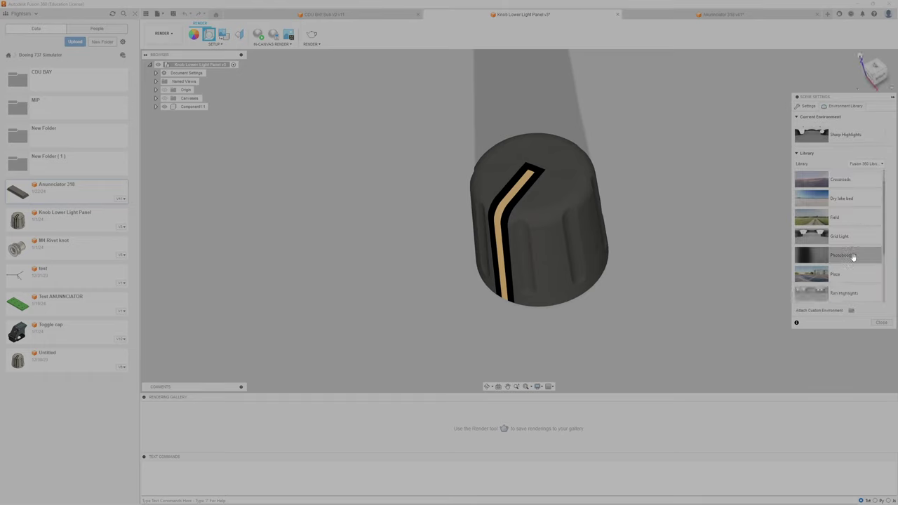
left_click_drag(846, 259, 751, 251)
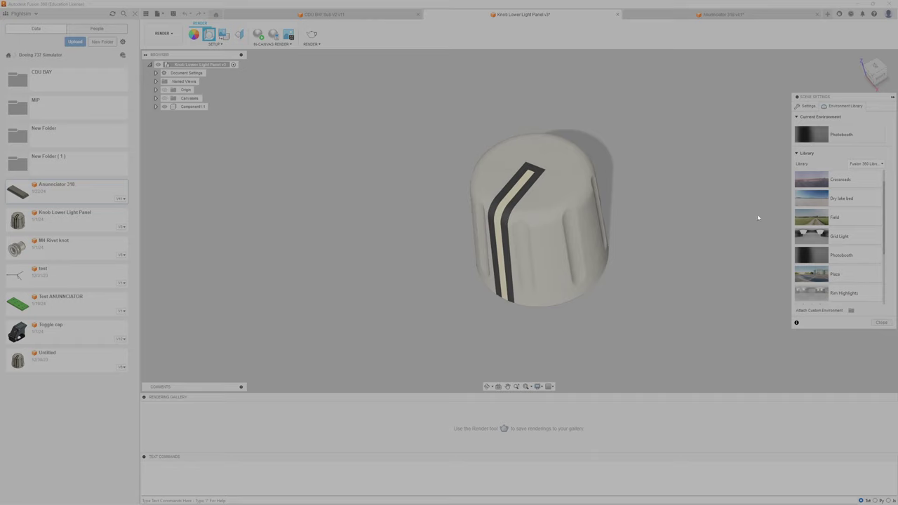
scroll(842, 269, "down", 3)
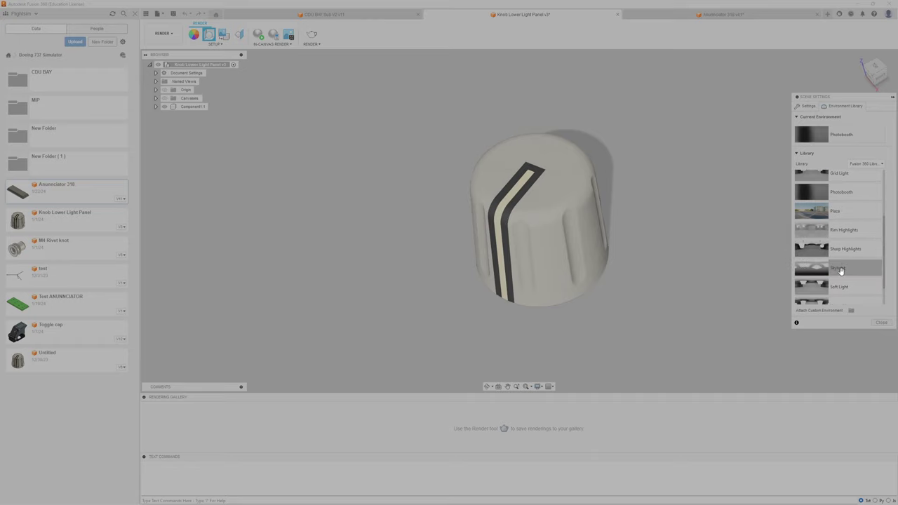
left_click_drag(849, 261, 723, 267)
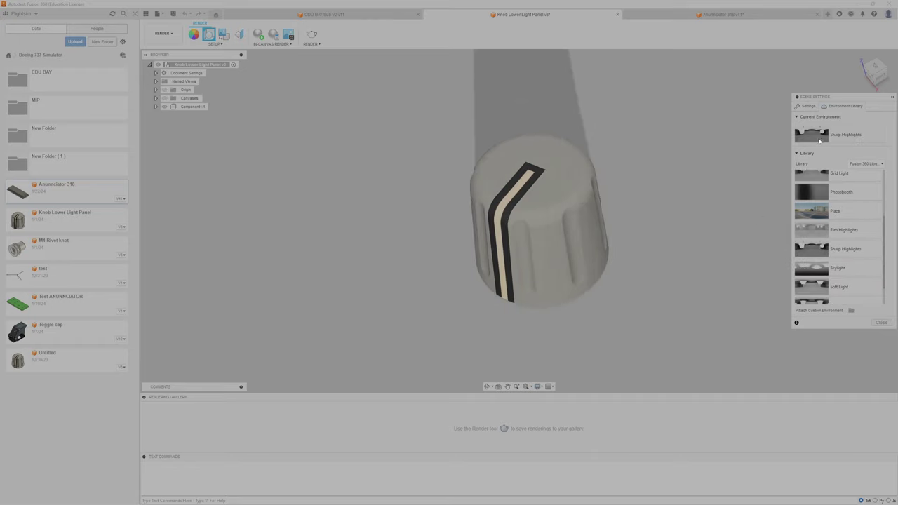
left_click_drag(847, 282, 746, 243)
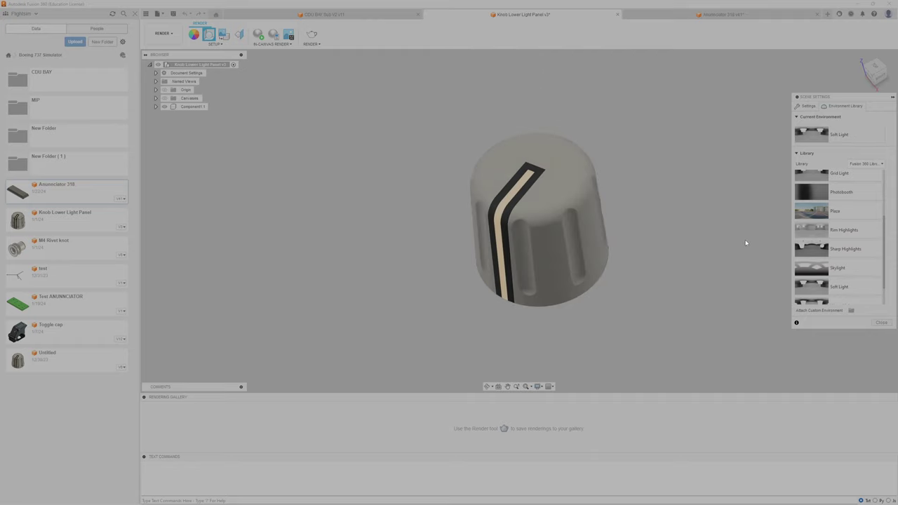
Step: Set the Soft Light scene's brightness to 300 lx and inspect the dimmed knob from several angles
left_click(810, 106)
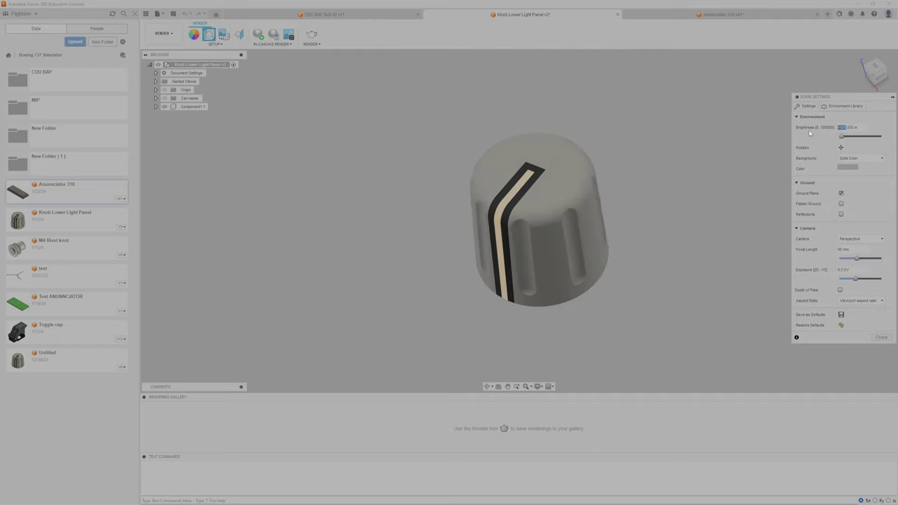
type("200")
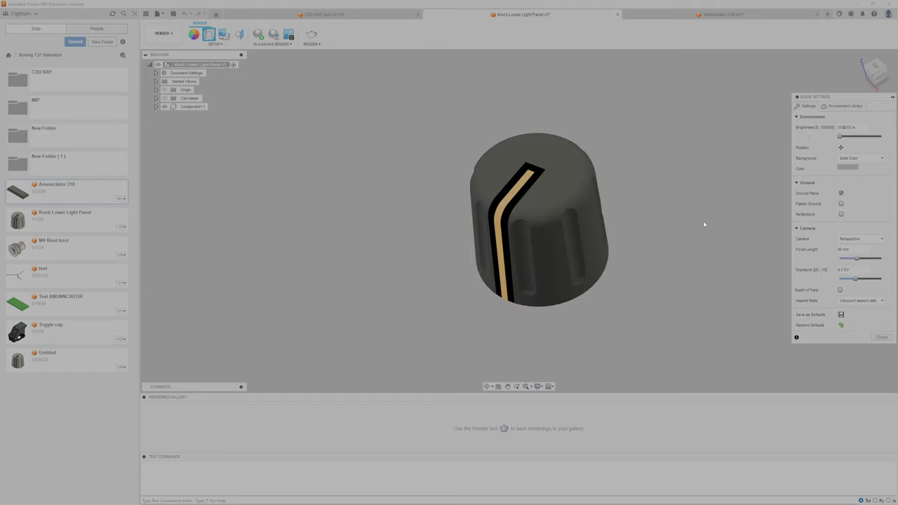
middle_click_drag(759, 226, 742, 189)
middle_click_drag(648, 255, 666, 273)
Step: Enable ground reflections in the scene settings and view the glowing pointer line's reflection beside the knob
left_click(845, 106)
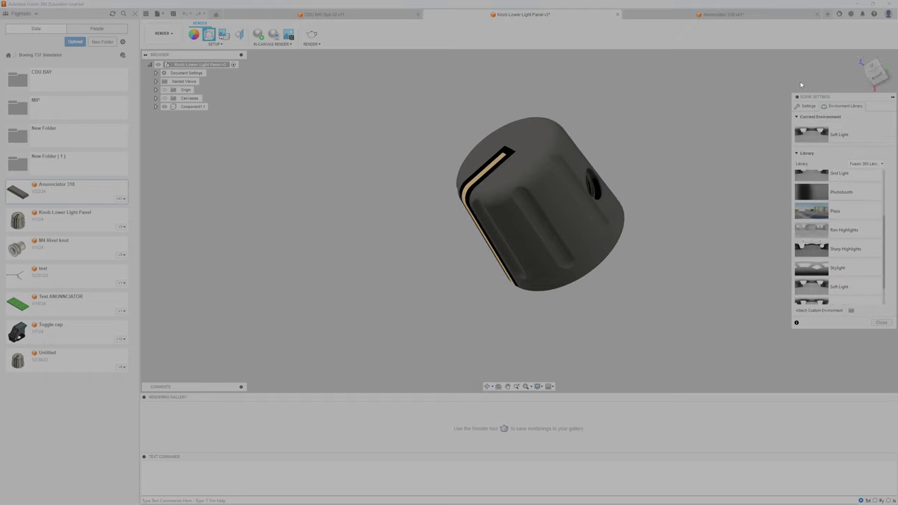
left_click(806, 106)
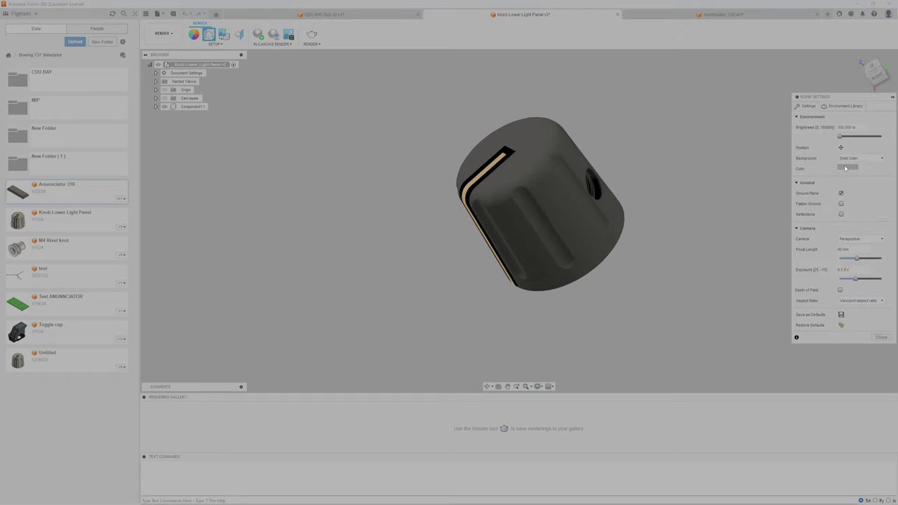
left_click(841, 214)
middle_click_drag(661, 261, 635, 135, "shift")
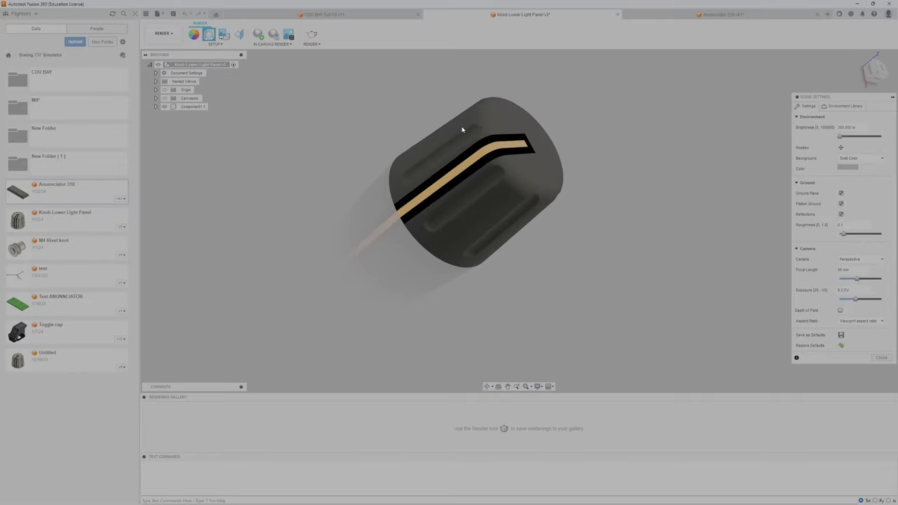
scroll(525, 152, "down", 3)
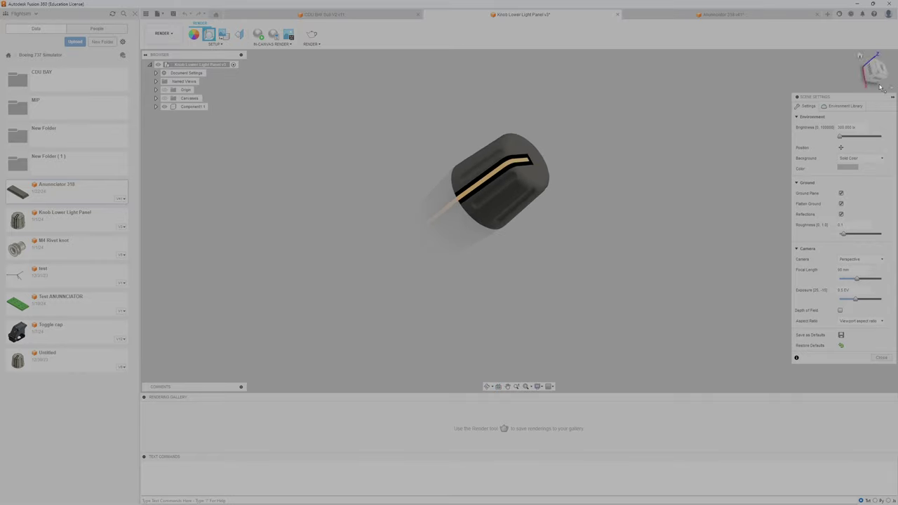
Step: Switch to the open CDU BAY Sub v2 design to view the panel assembly
left_click(344, 18)
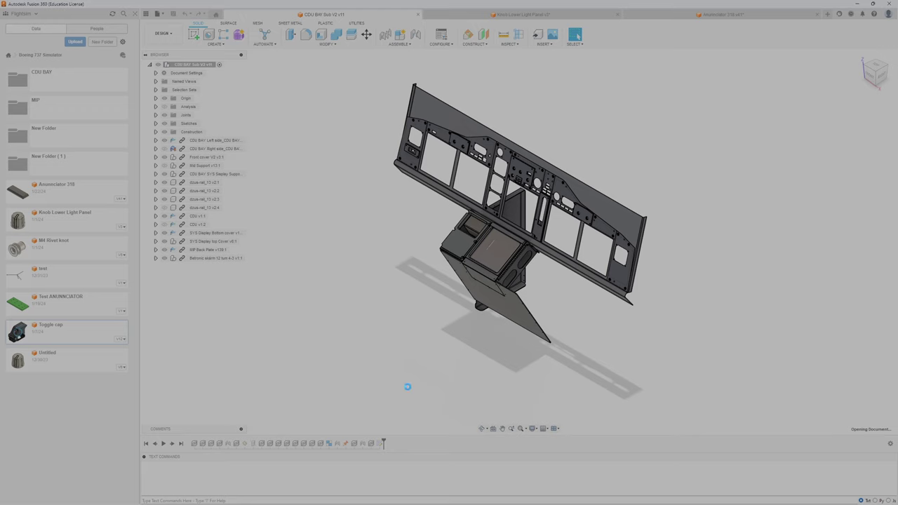
left_click(755, 497)
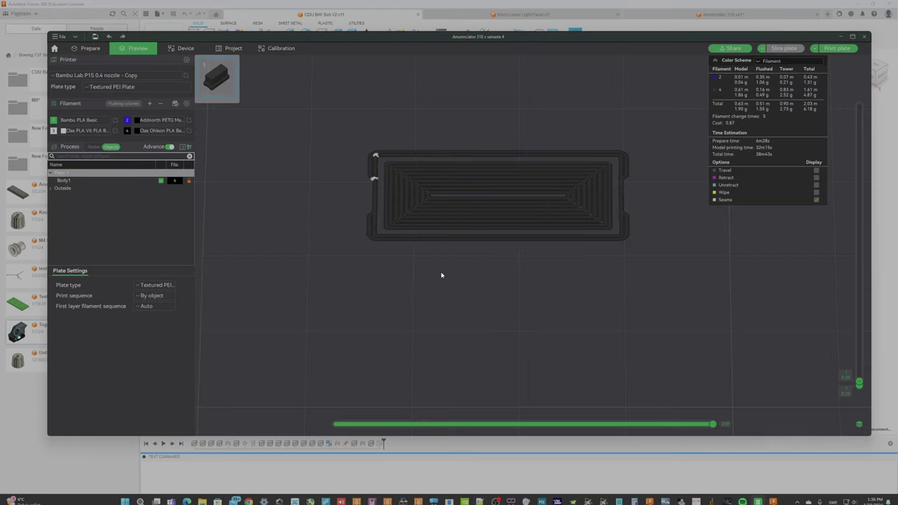
left_click(54, 48)
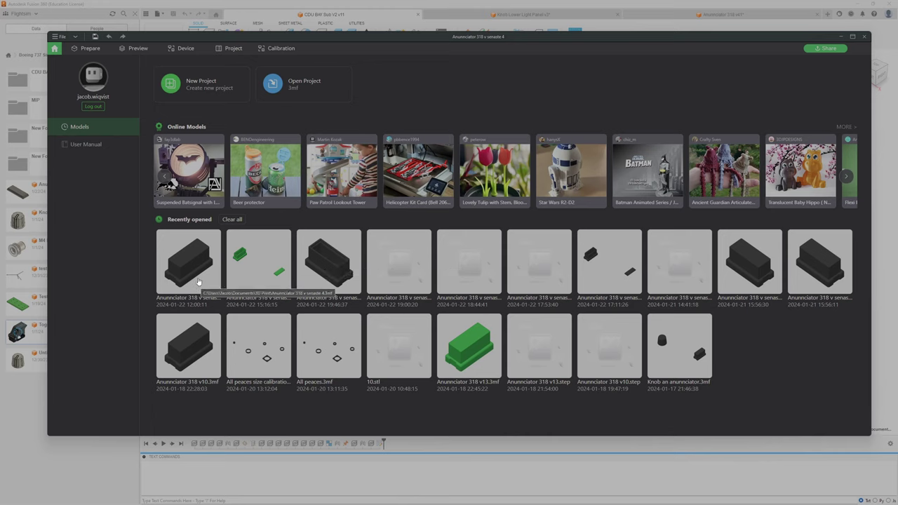
left_click(317, 259)
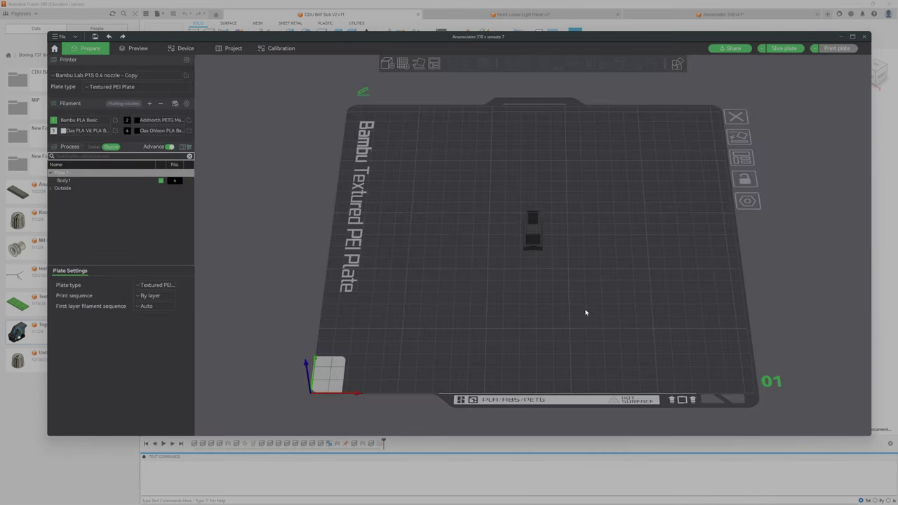
left_click_drag(585, 312, 551, 239)
scroll(551, 239, "down", 2)
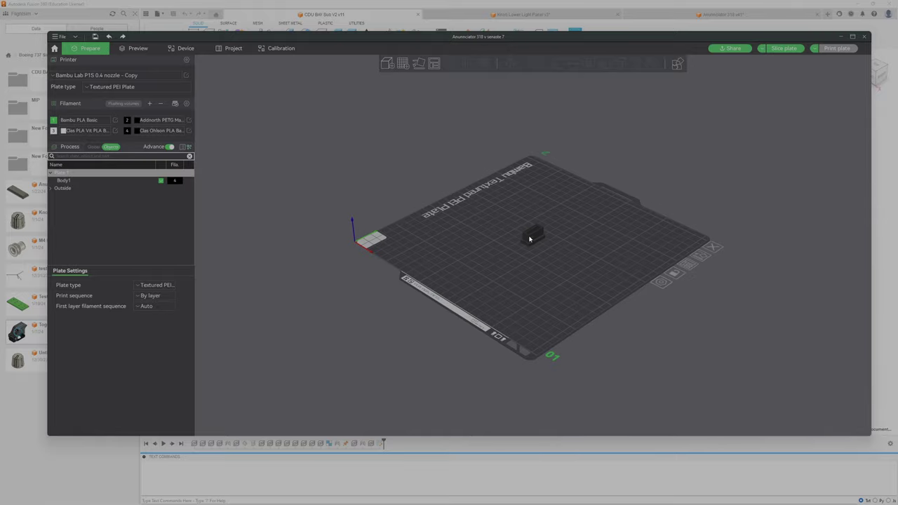
Step: Slice the annunciator body's plate and extend the displayed layer range to show the complete sliced model
scroll(537, 245, "up", 8)
left_click_drag(499, 338, 551, 341)
scroll(505, 161, "up", 3)
left_click_drag(505, 161, 579, 158)
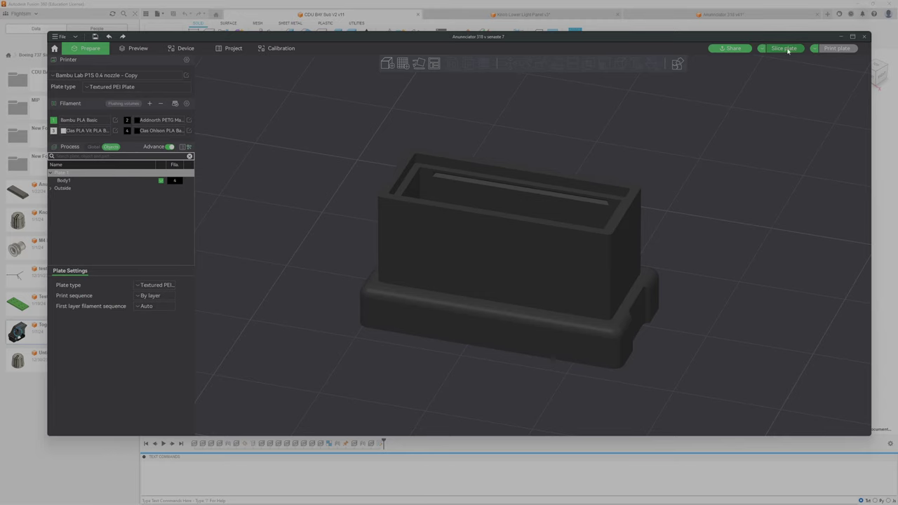
left_click(784, 48)
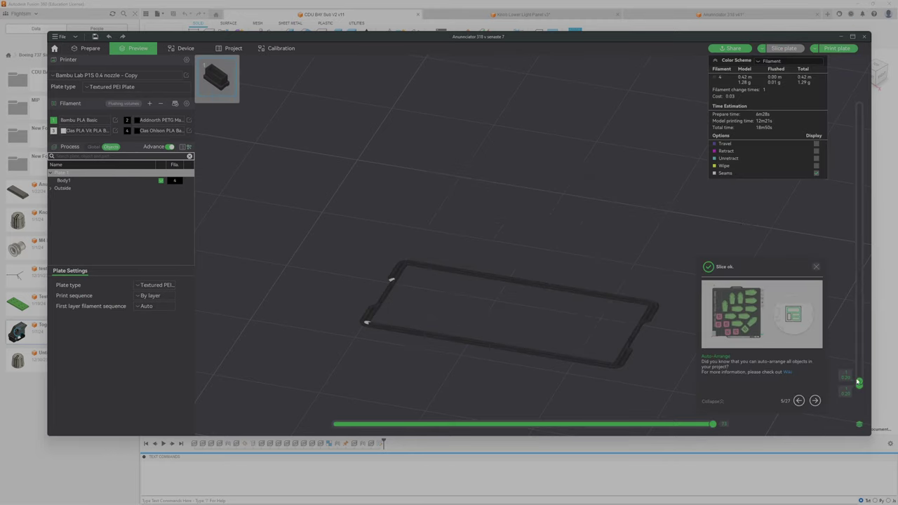
left_click_drag(860, 382, 860, 105)
middle_click_drag(493, 308, 479, 273)
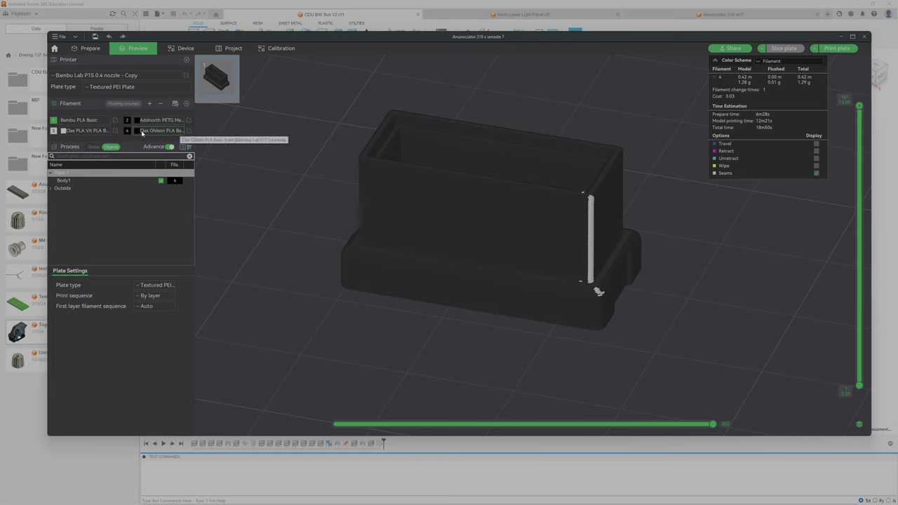
Step: Review the print temperatures of the Clas Ohlson PLA Basic Svart filament and color the sliced preview by Temperature
left_click(188, 130)
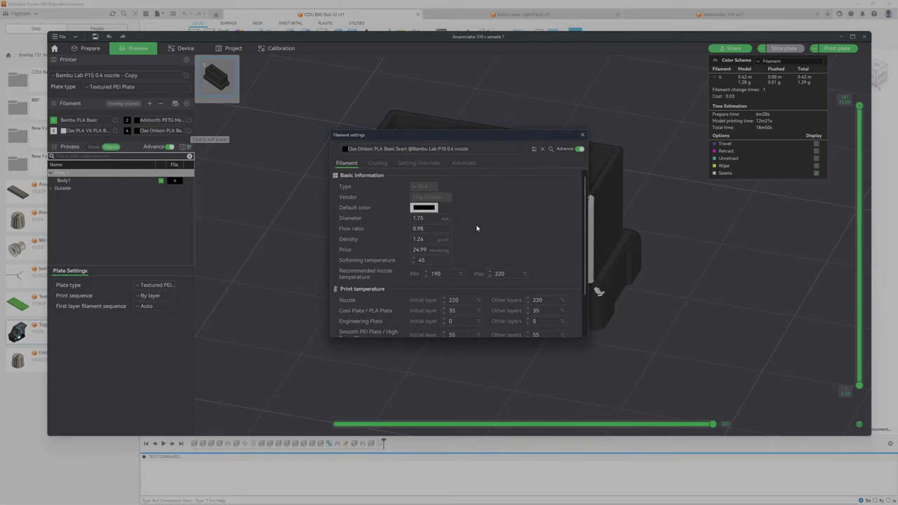
scroll(550, 266, "down", 2)
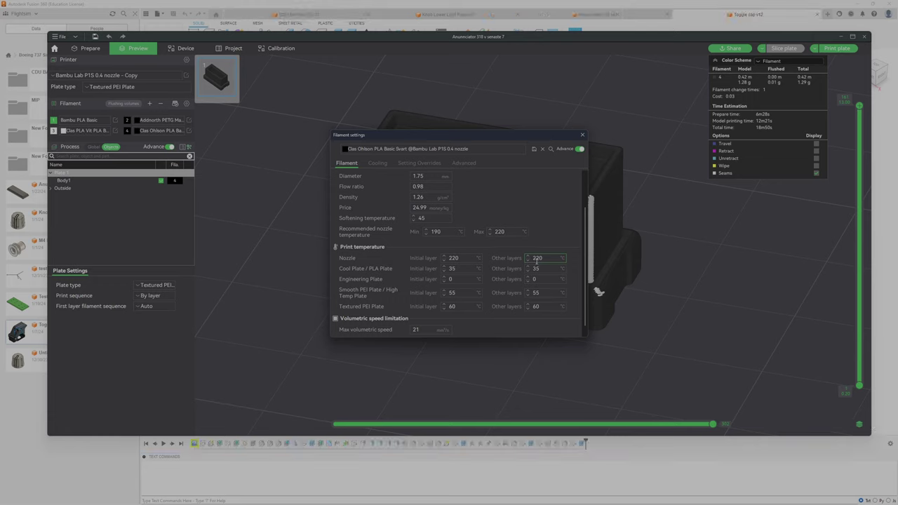
left_click(582, 135)
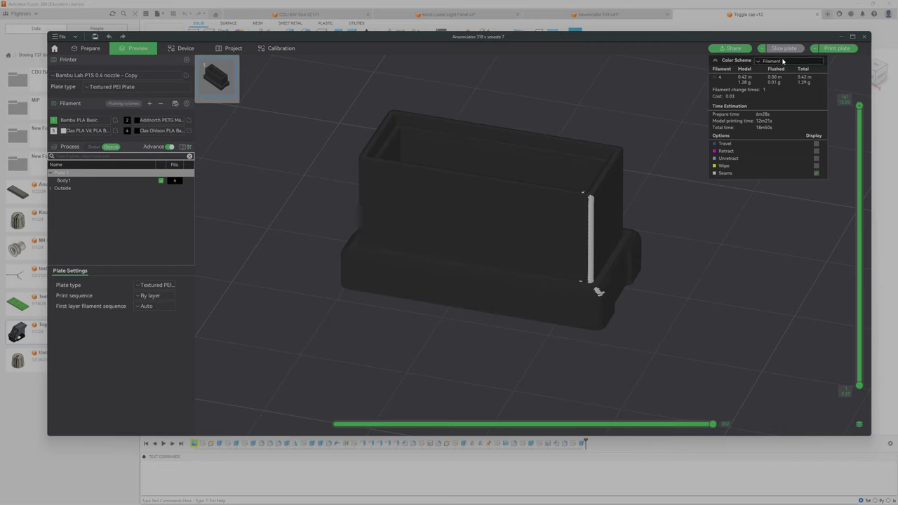
left_click(786, 61)
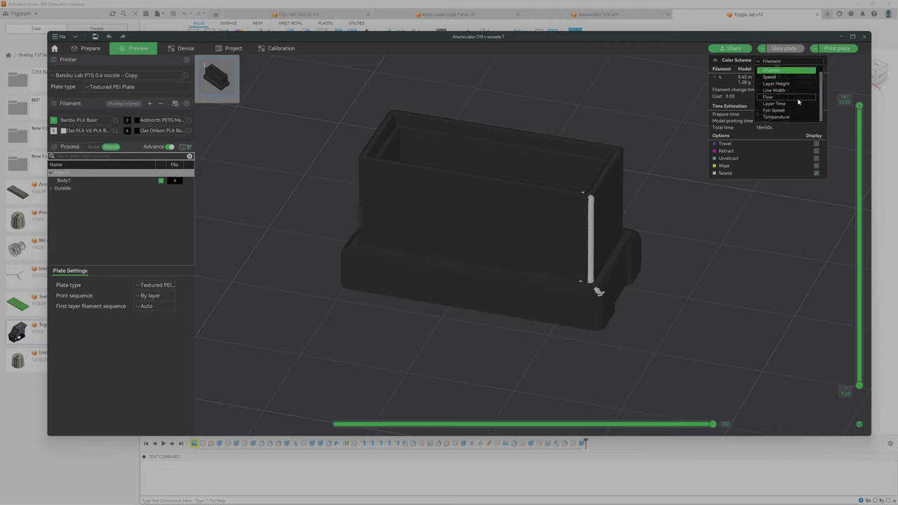
left_click(795, 116)
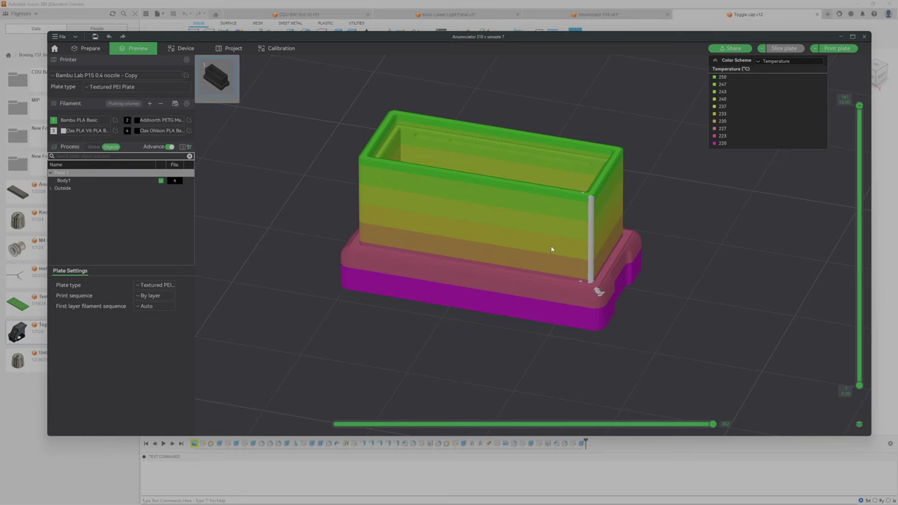
Step: Select Body1 and assign filament 4 to it
left_click(177, 183)
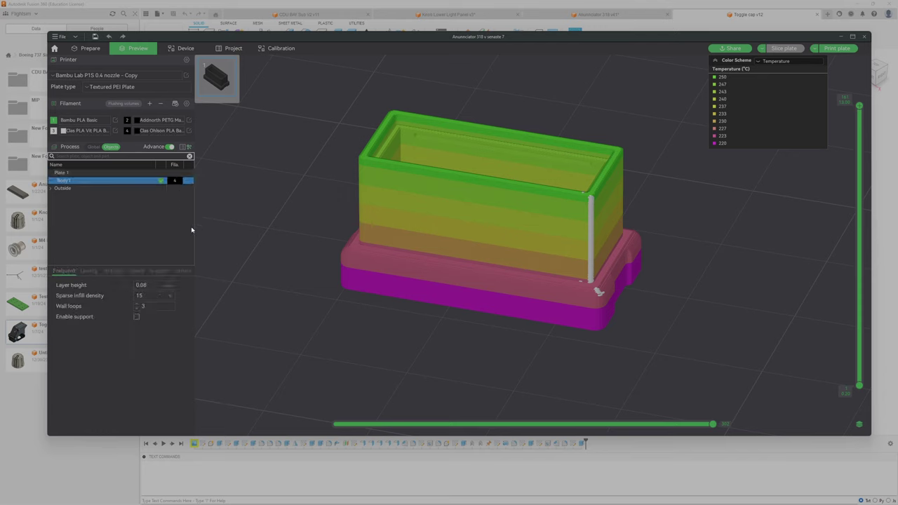
left_click(177, 181)
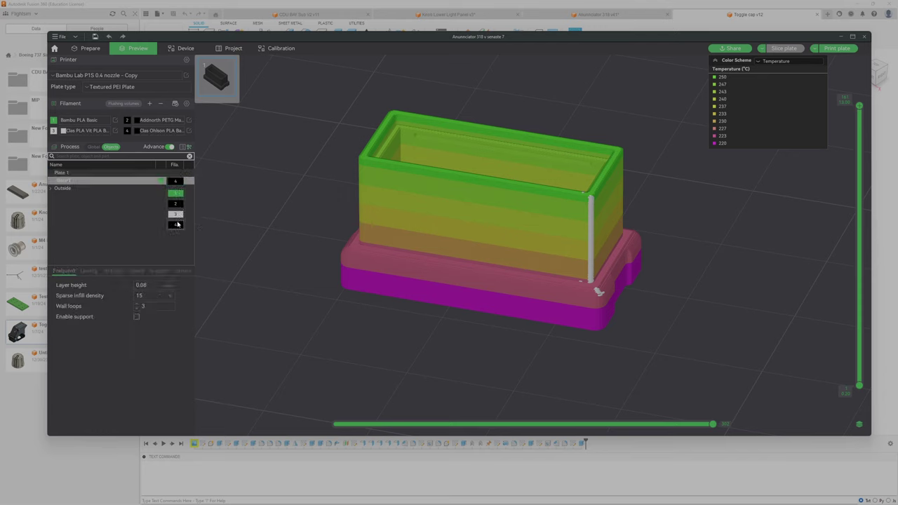
left_click(177, 223)
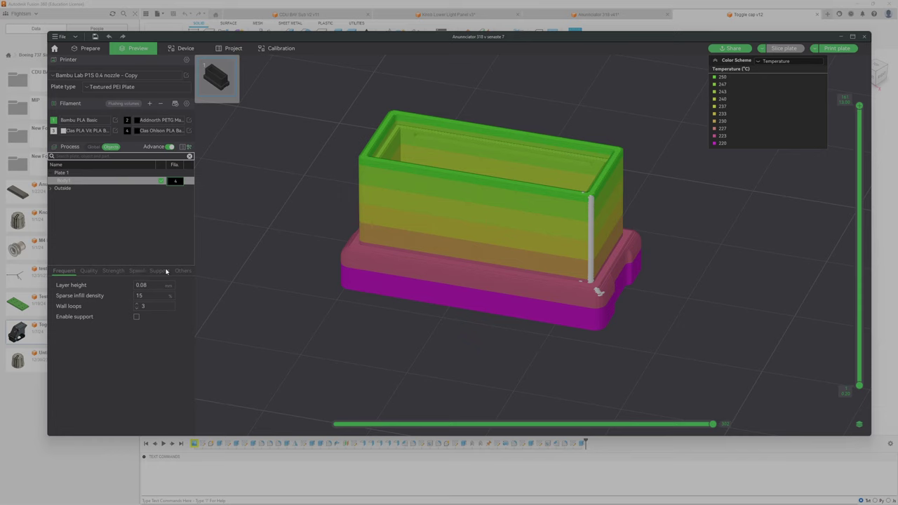
Step: Look through Body1's quality, strength, speed, support and other process settings for anything affecting temperature
left_click(89, 270)
scroll(141, 351, "down", 10)
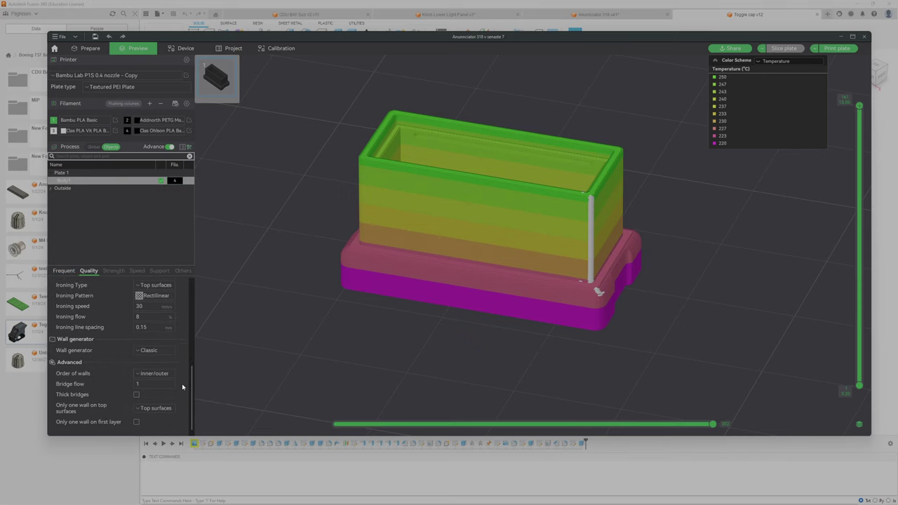
left_click(113, 271)
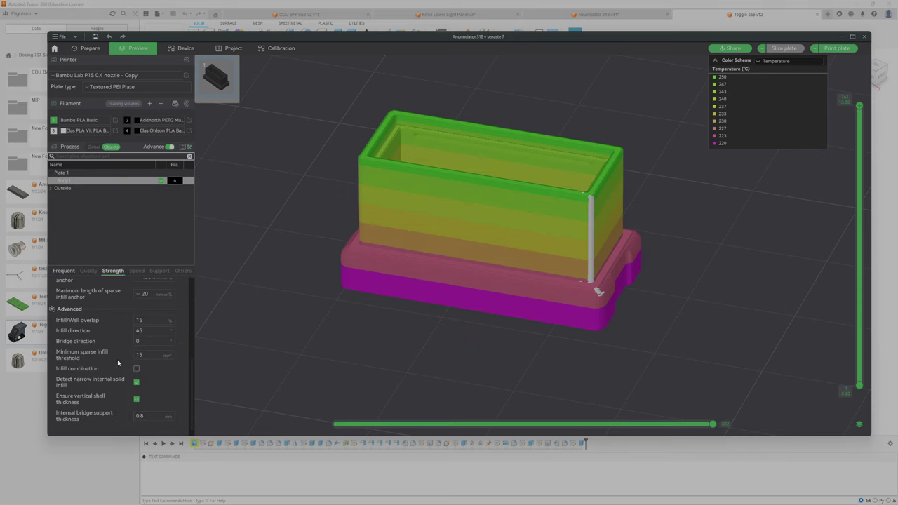
left_click(137, 270)
left_click(162, 272)
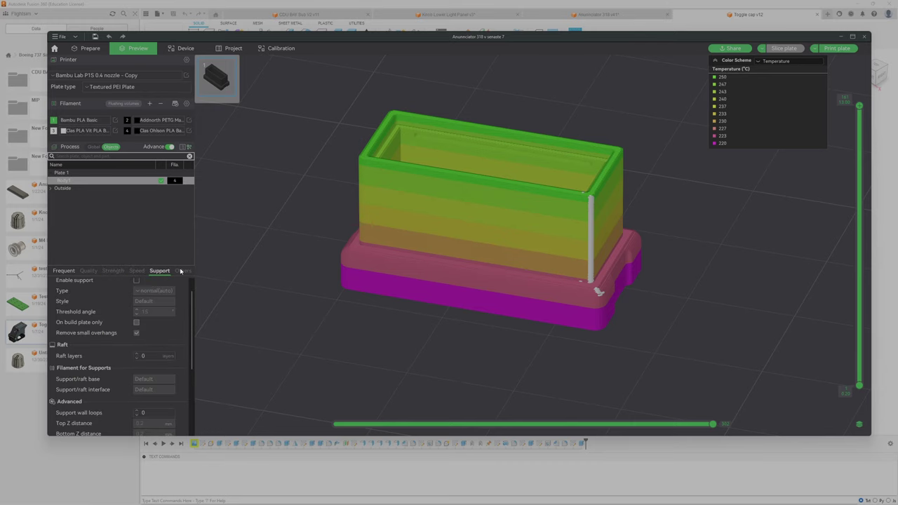
left_click(182, 271)
left_click(77, 270)
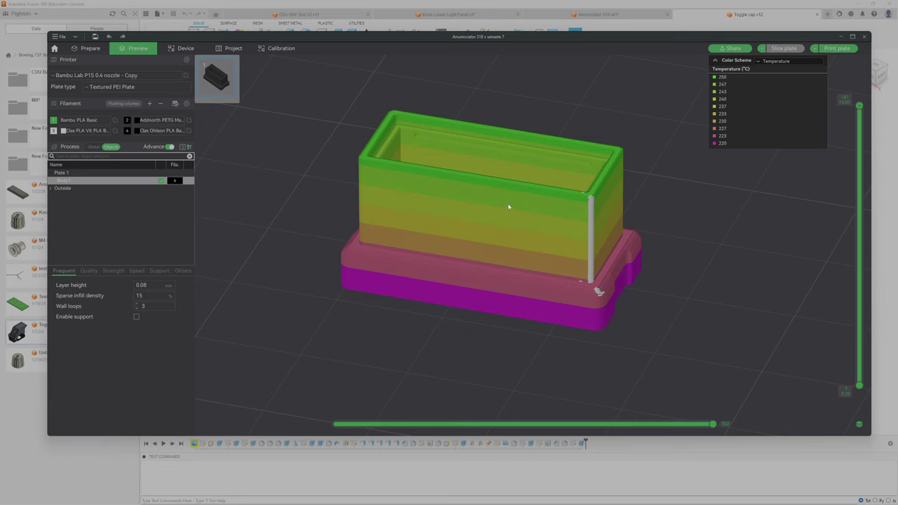
Step: Switch to the Toggle cap design in Fusion 360 and try to swing the cap on its hinge
left_click(840, 36)
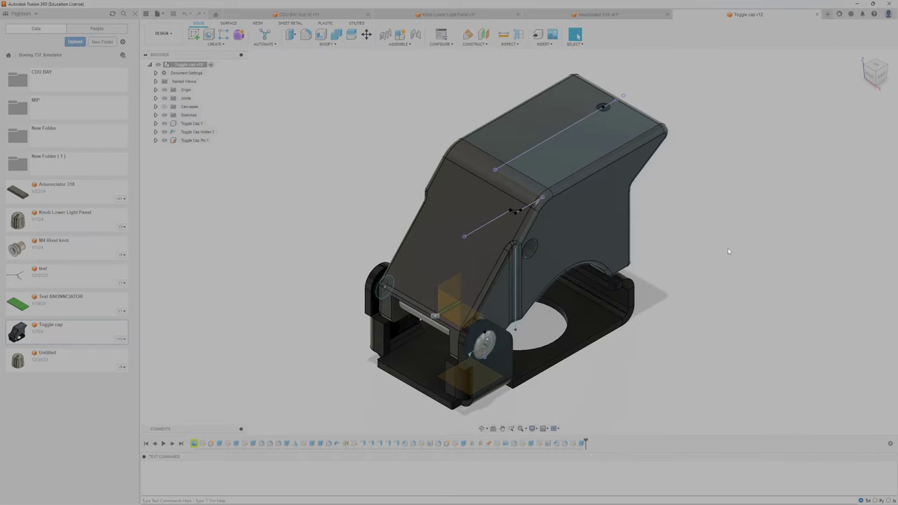
scroll(726, 300, "down", 2)
middle_click_drag(730, 332, 685, 299)
left_click_drag(579, 185, 526, 174)
mouse_move(588, 195)
left_mouse_down()
mouse_move(468, 178)
mouse_move(527, 169)
mouse_move(495, 168)
mouse_move(590, 167)
mouse_move(585, 160)
mouse_move(598, 184)
left_mouse_up()
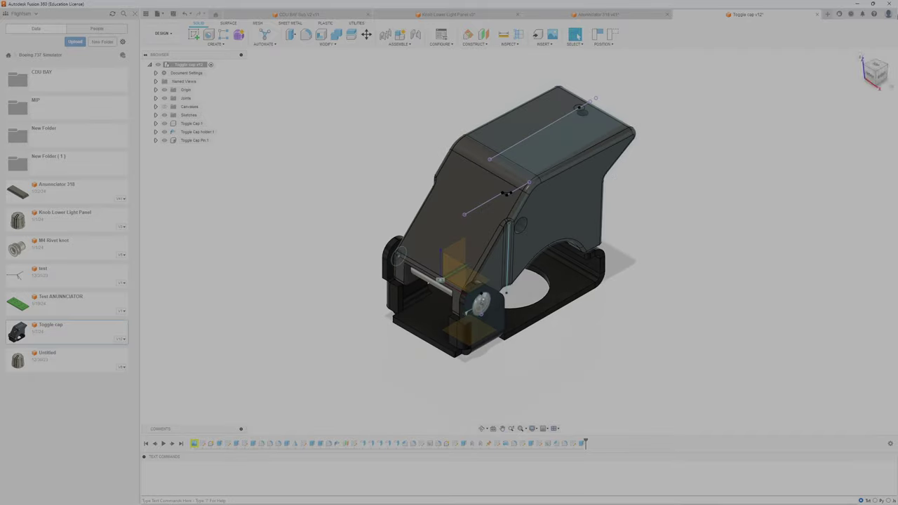
Step: View the toggle cap assembly from the right side and try to rotate the cap about its hinge pin
left_click(879, 80)
double_click(566, 157)
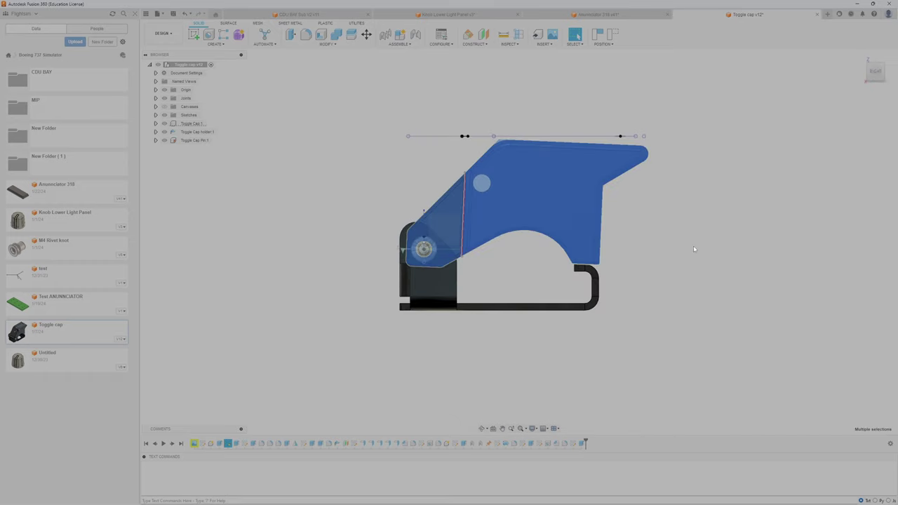
left_click(694, 249)
left_click(594, 163)
left_click(574, 178)
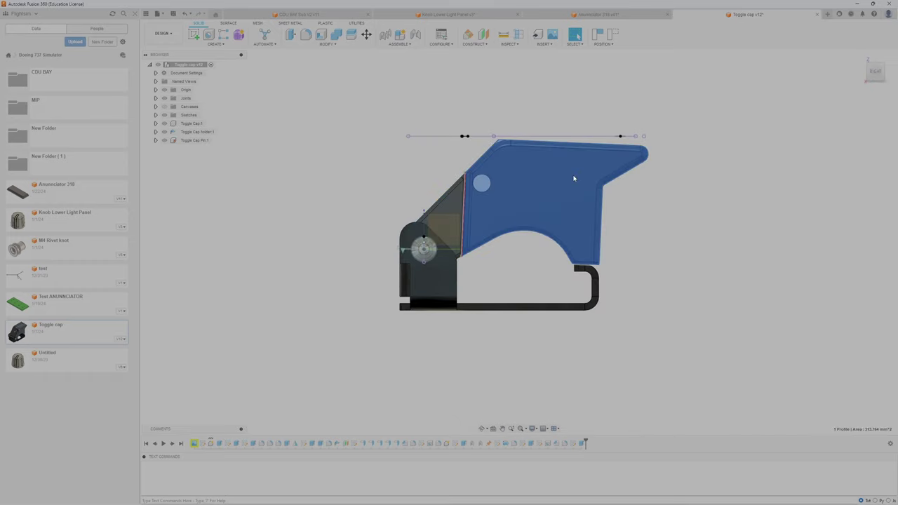
left_click_drag(549, 146, 548, 144)
left_click(612, 205)
left_click_drag(481, 207, 474, 185)
left_click(700, 180)
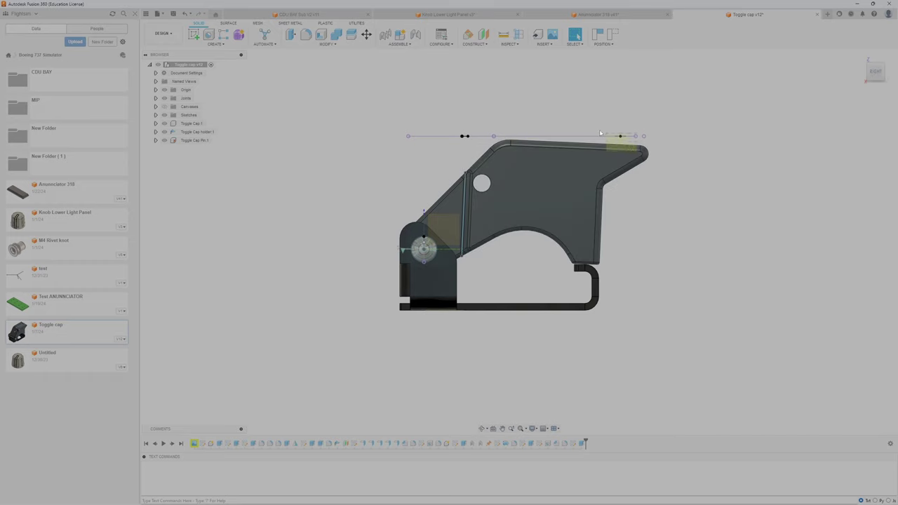
left_click(604, 161)
left_click(649, 104)
Step: Inspect the toggle cap assembly from an angled view, picking faces and edges of the cap and its holder
middle_click_drag(672, 237, 637, 201, "shift")
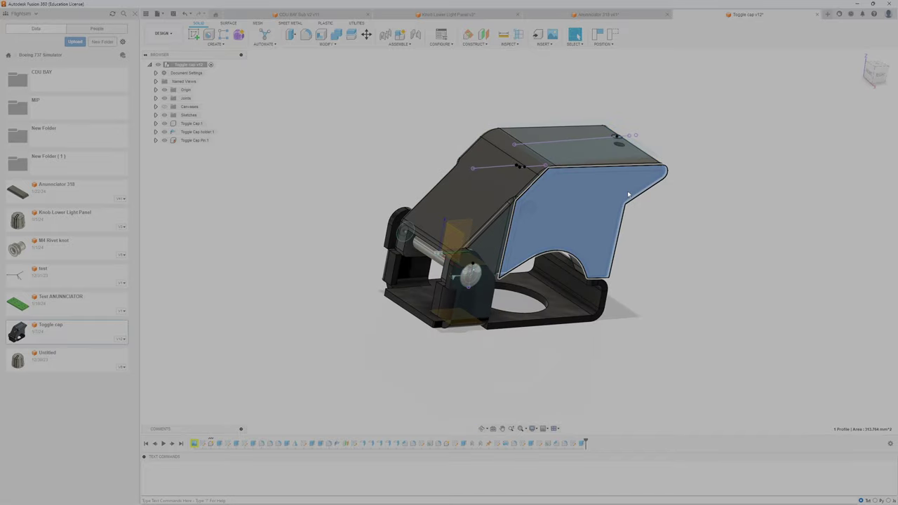
left_click(588, 150)
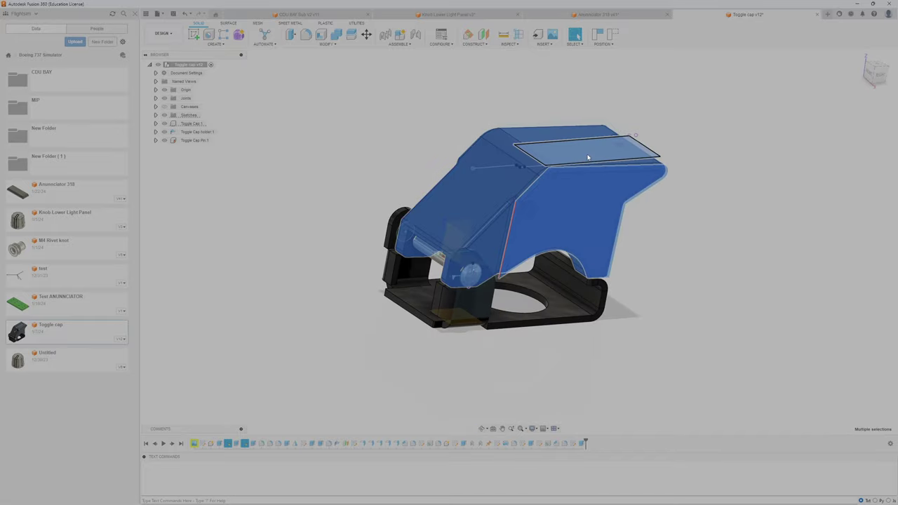
left_click(392, 286)
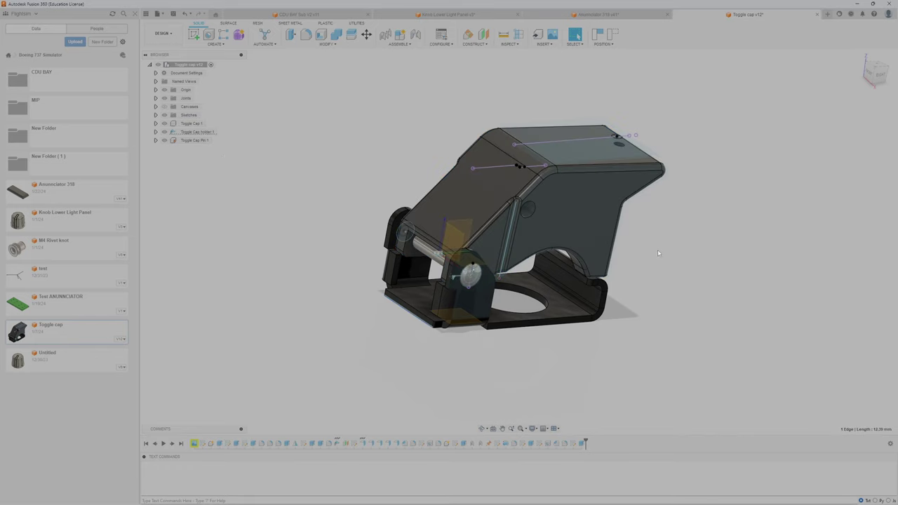
left_click(606, 180)
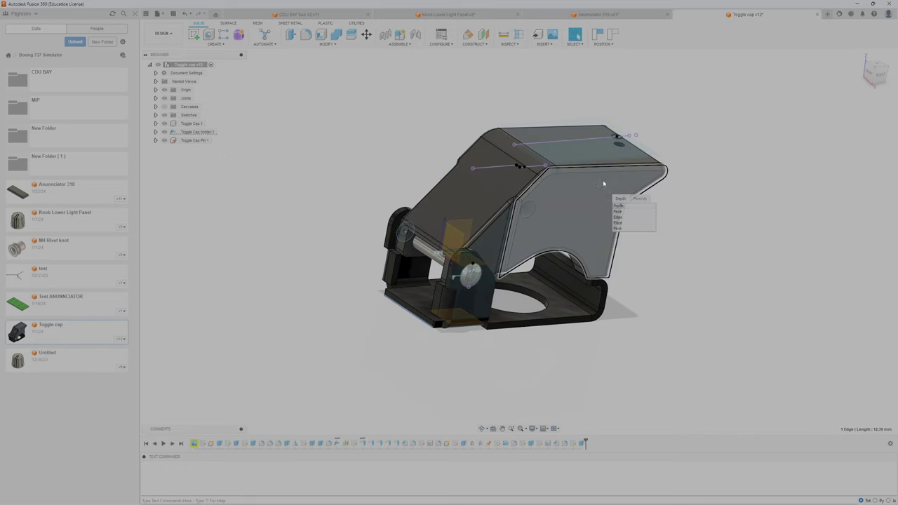
scroll(666, 145, "down", 3)
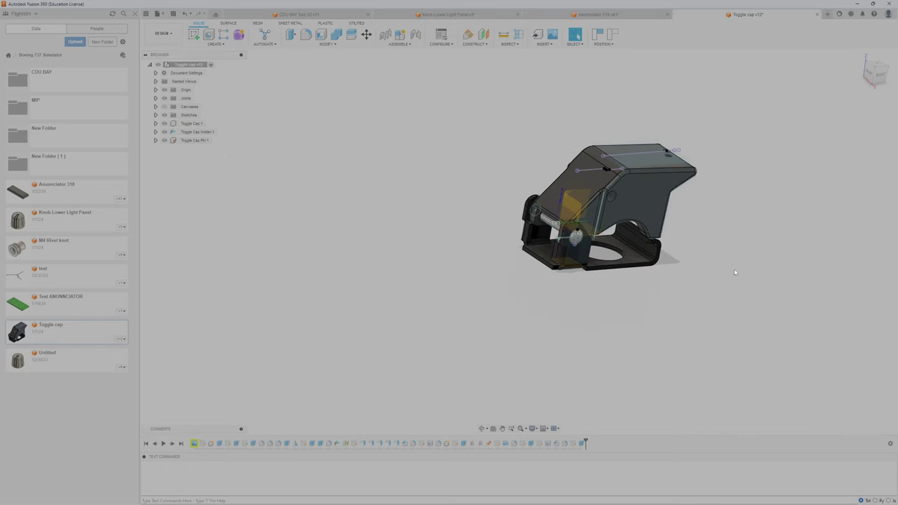
Step: Switch to the CDU BAY Sub V2 design, show the hidden Mid Support component and view the bay from the side
left_click(298, 14)
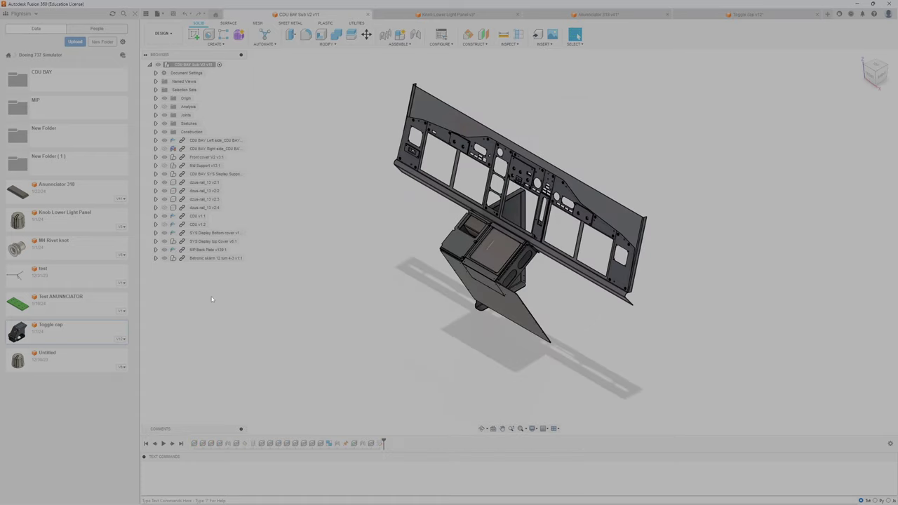
scroll(484, 225, "up", 5)
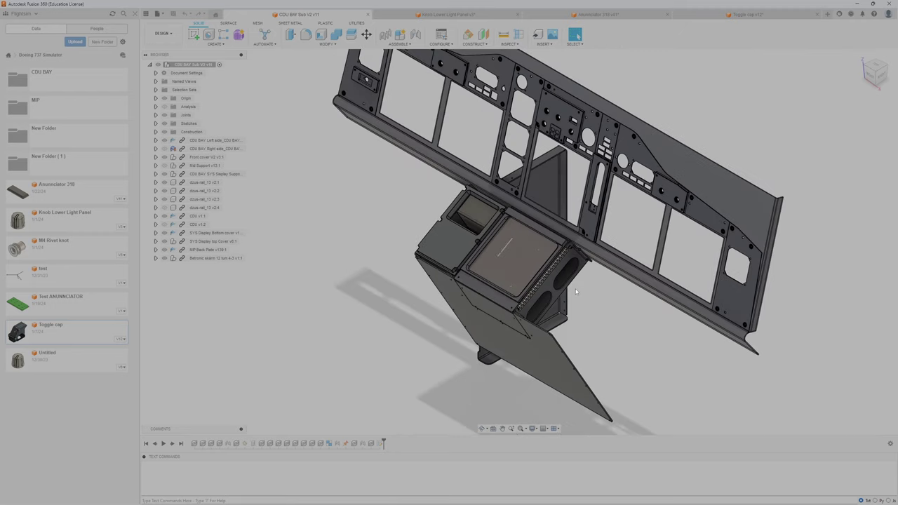
middle_click_drag(641, 350, 628, 311)
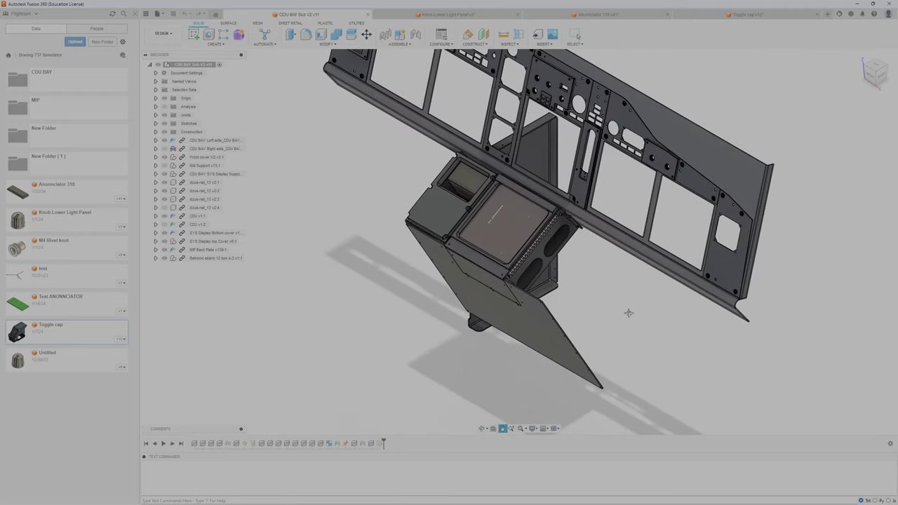
left_click(165, 165)
scroll(729, 360, "down", 1)
middle_click_drag(726, 358, 533, 210, "shift")
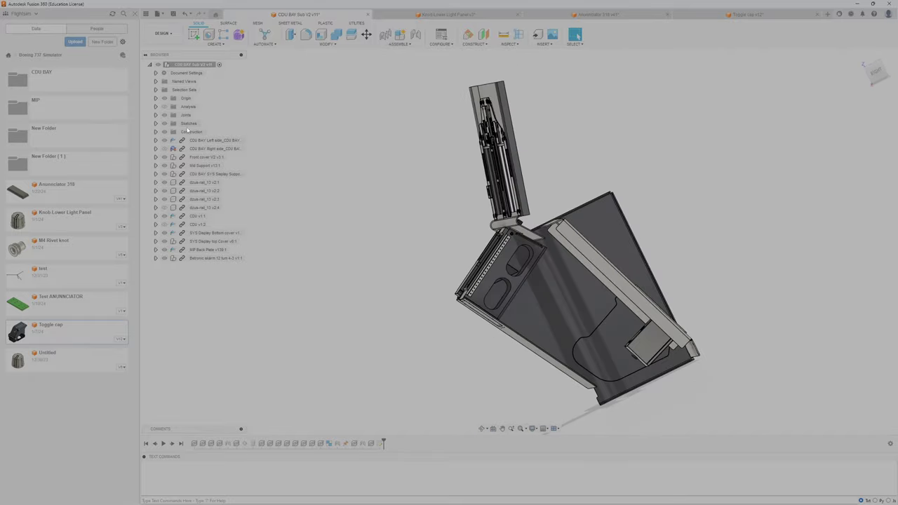
Step: Show the hidden fourth dzus rail and the CDU BAY Right side component in the assembly
left_click(164, 208)
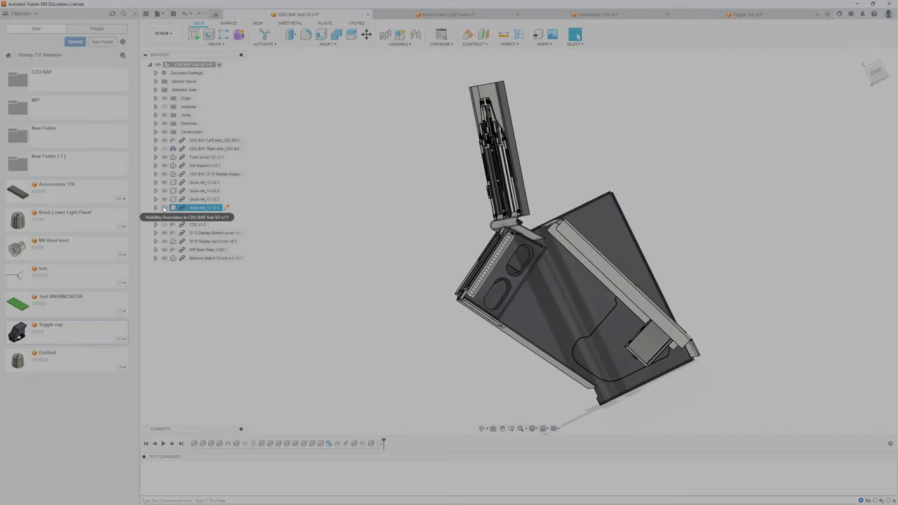
left_click(163, 209)
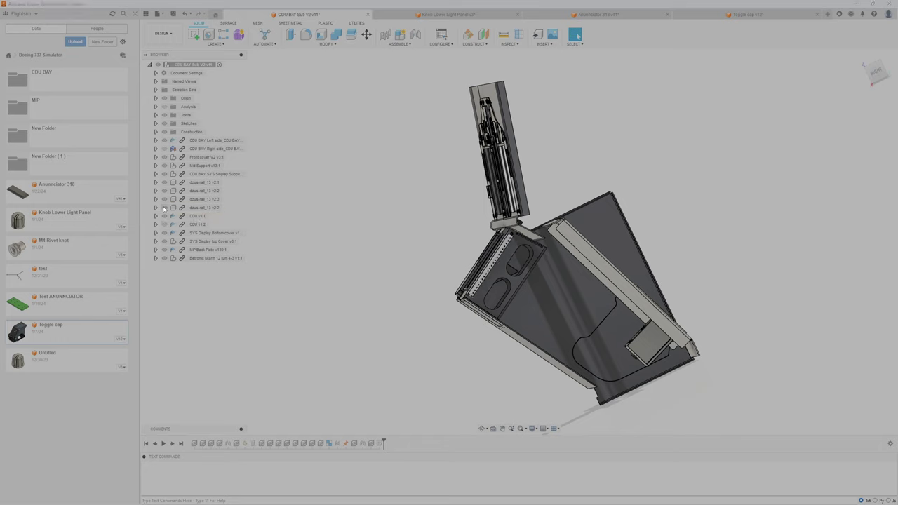
left_click(169, 158)
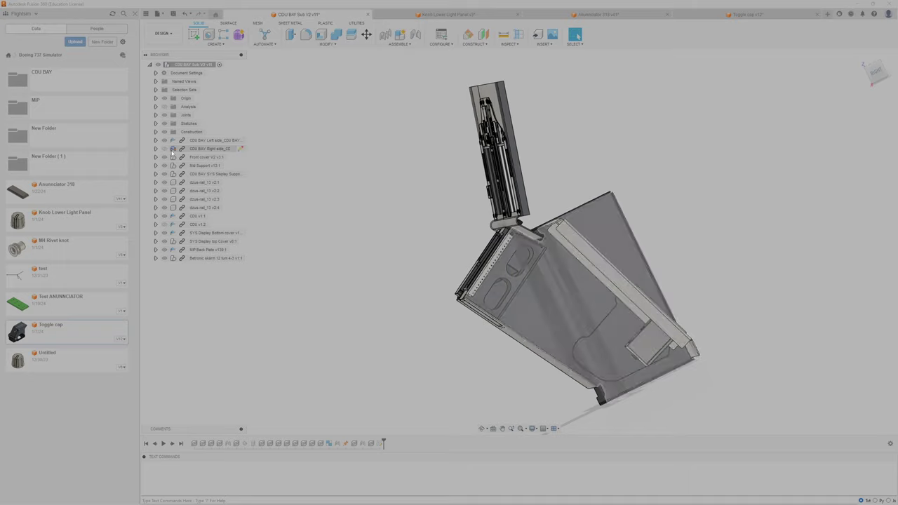
left_click(168, 149)
left_click(166, 149)
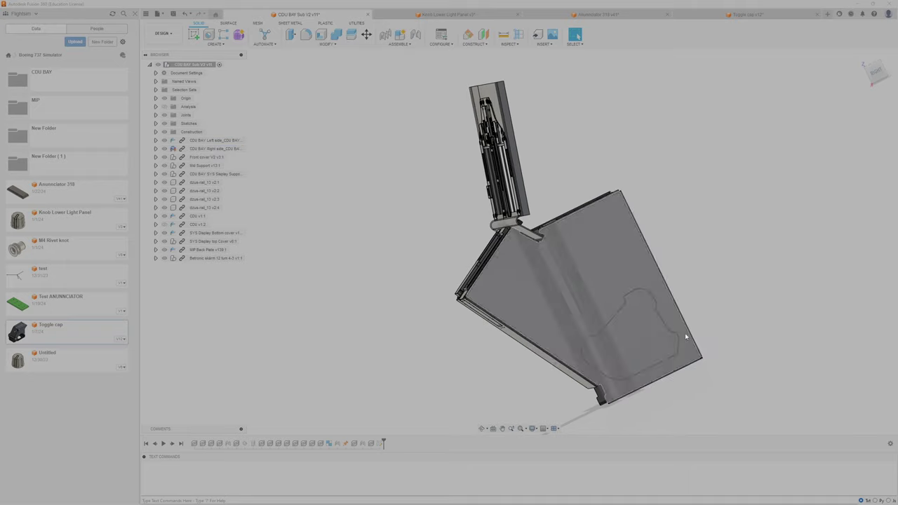
Step: Inspect the completed CDU bay from the front, return to the home view and examine its display area closely
middle_click_drag(713, 300, 696, 215)
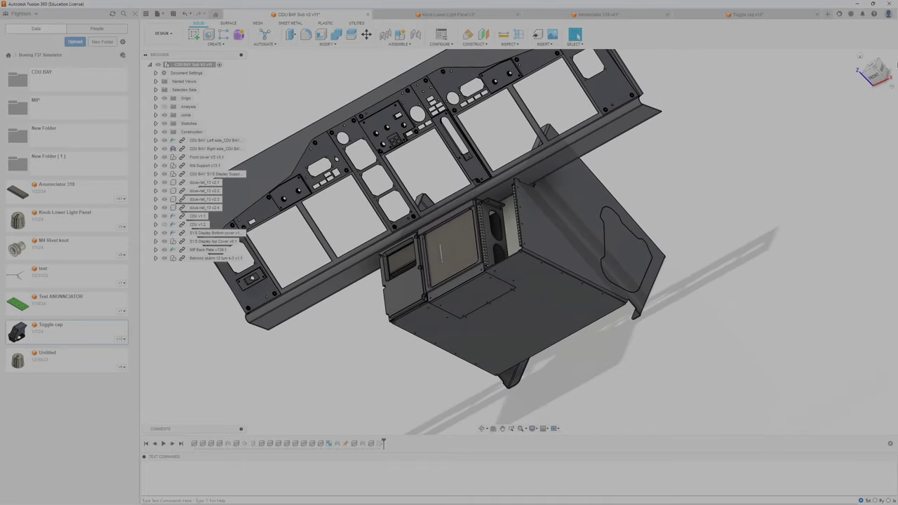
left_click(861, 56)
scroll(519, 289, "up", 5)
middle_click_drag(519, 289, 496, 222)
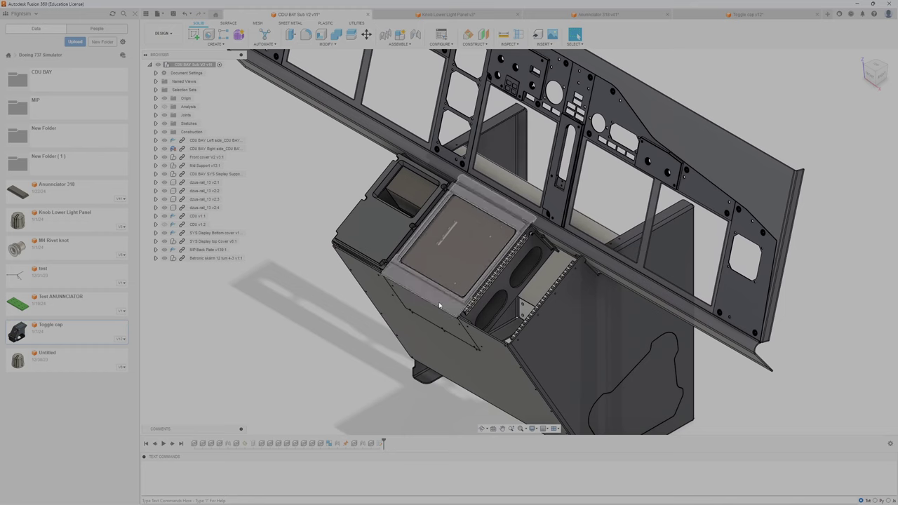
Step: Examine the dzus rails beside the CDU bay's display and the fastener at the rail's upper end up close
mouse_move(439, 302)
left_mouse_down()
mouse_move(429, 258)
mouse_move(329, 301)
mouse_move(404, 249)
mouse_move(307, 289)
mouse_move(379, 270)
mouse_move(430, 298)
left_mouse_up()
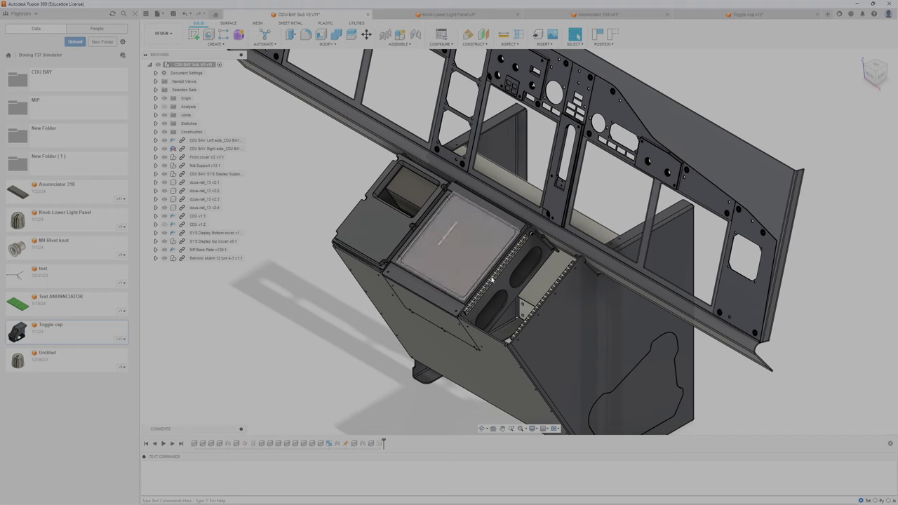
scroll(515, 270, "up", 4)
scroll(515, 270, "up", 3)
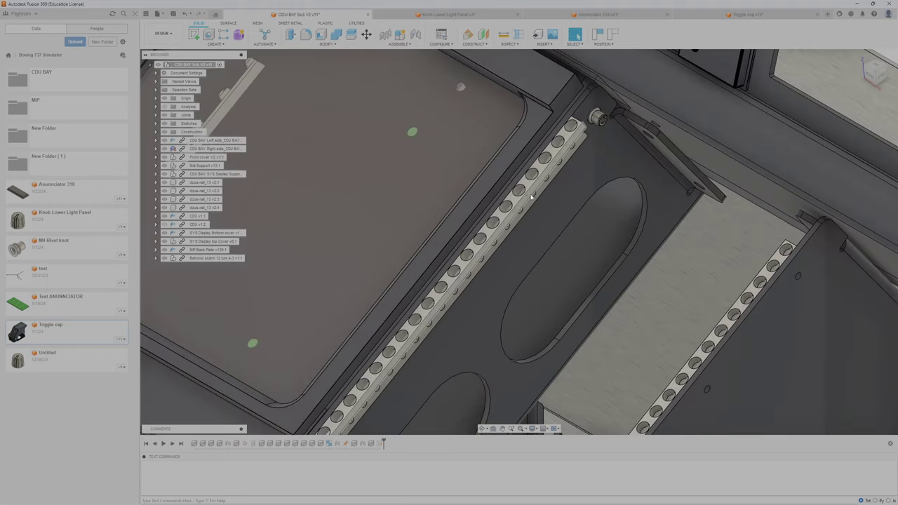
scroll(573, 161, "down", 2)
scroll(573, 161, "up", 3)
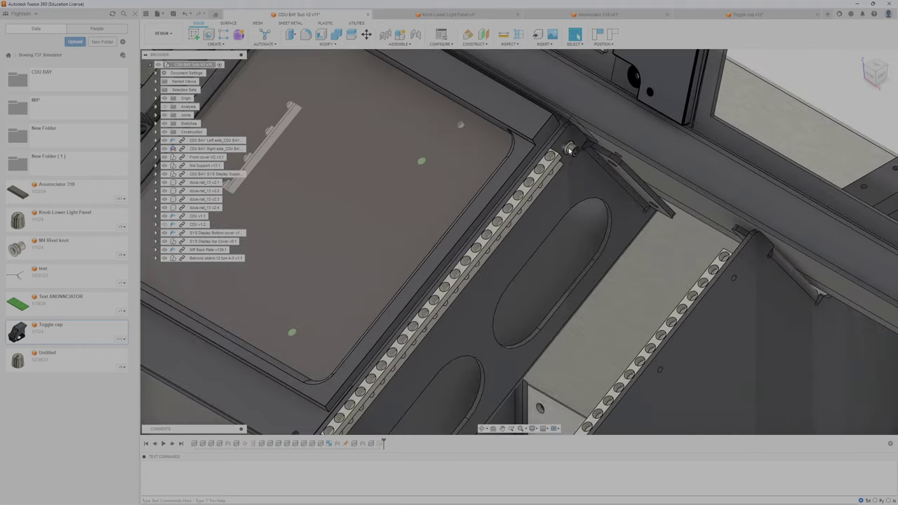
scroll(588, 155, "down", 3)
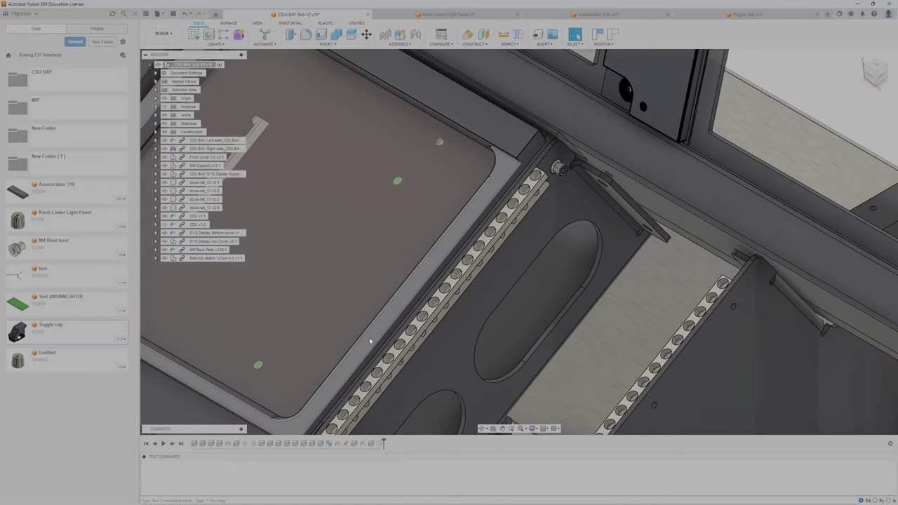
scroll(372, 335, "up", 3)
scroll(377, 319, "down", 2)
scroll(377, 319, "down", 3)
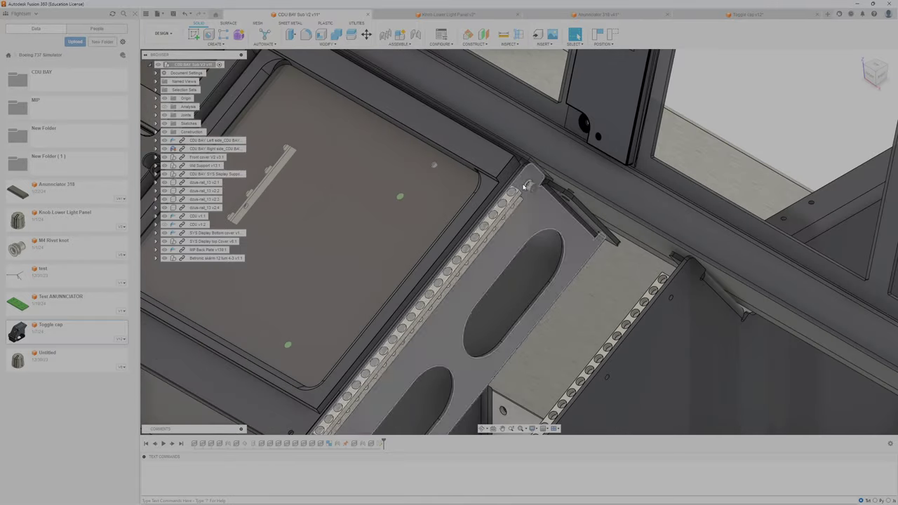
scroll(375, 332, "up", 2)
left_click_drag(375, 333, 457, 341)
scroll(455, 343, "down", 5)
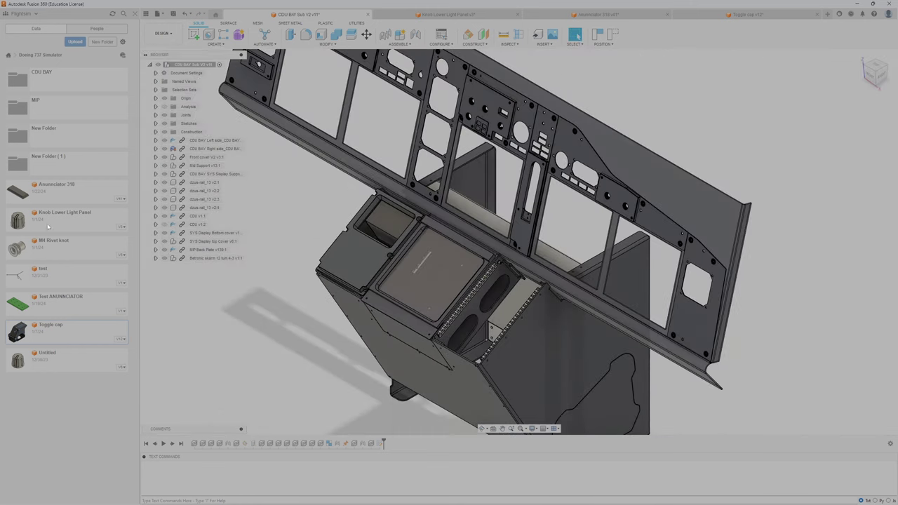
Step: Open the CDU BAY project folder and look through its list of design files
left_click(28, 78)
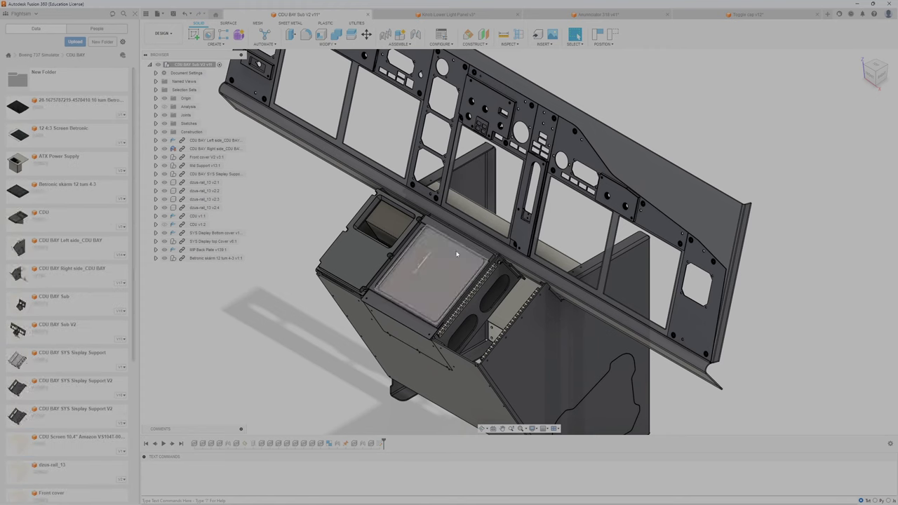
scroll(75, 349, "down", 5)
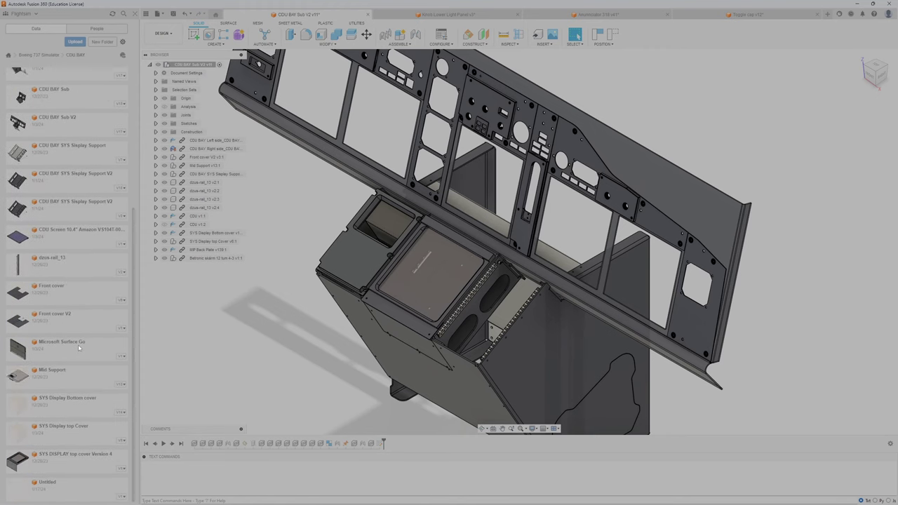
scroll(35, 288, "up", 5)
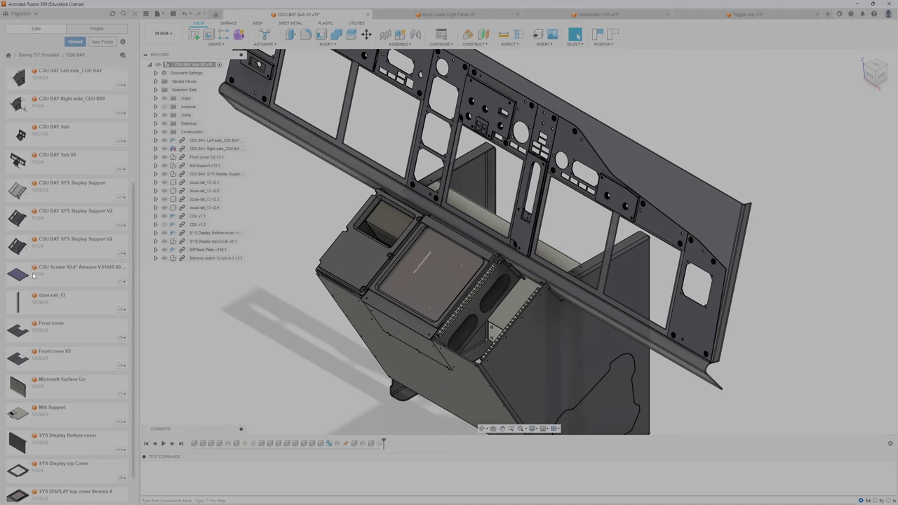
scroll(33, 319, "down", 4)
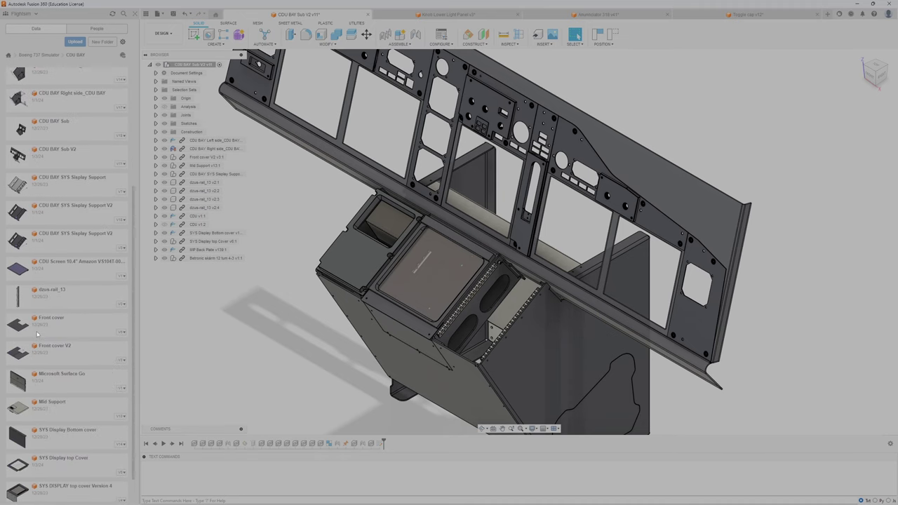